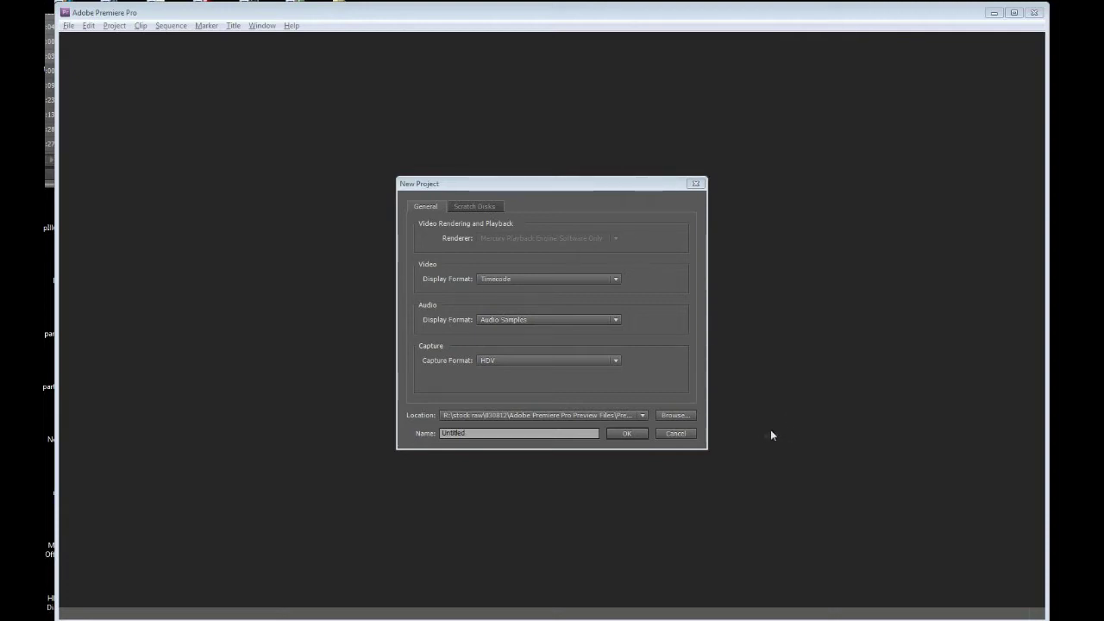
Set the new project's location to R:\stock raw\030812, name it Img-Seq-Demo, and confirm
{"action": "left_click", "coordinate": [678, 415]}
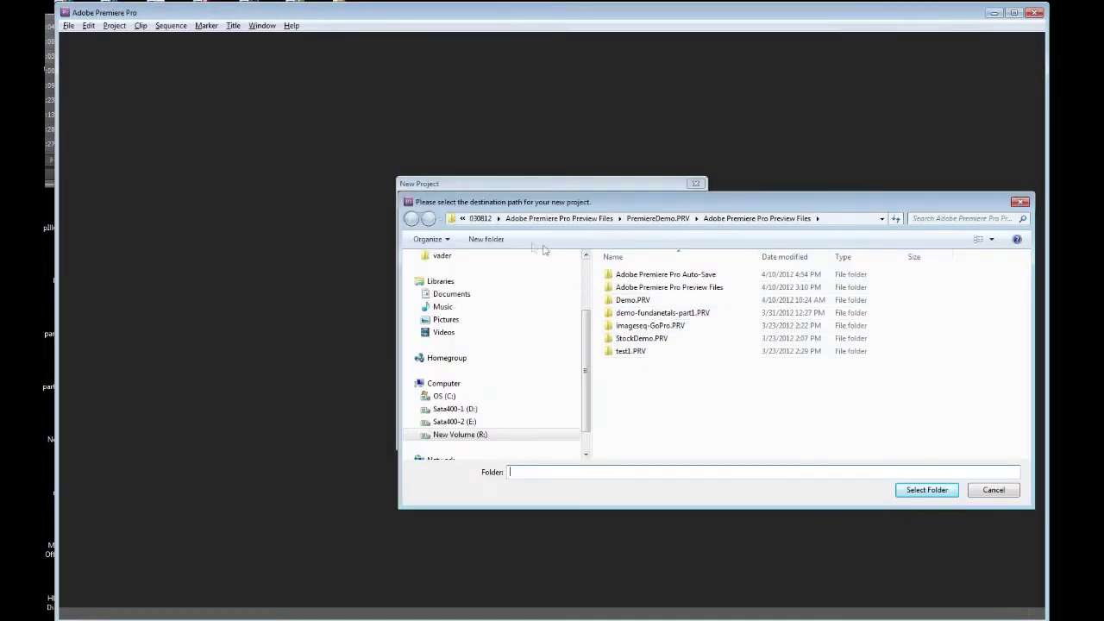
{"action": "left_click", "coordinate": [480, 218]}
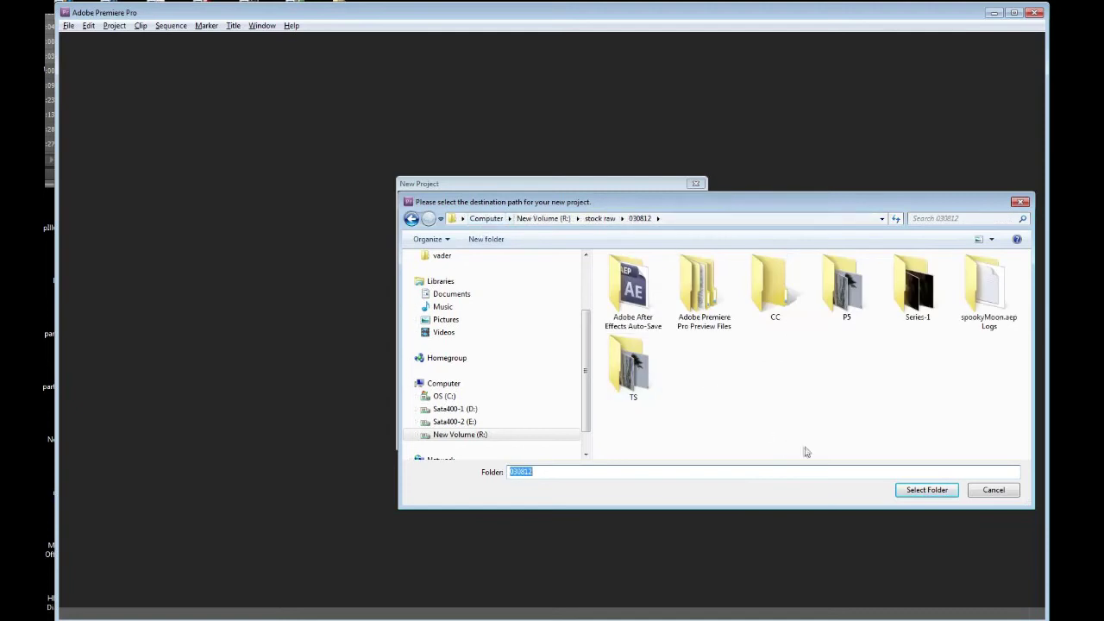
{"action": "left_click", "coordinate": [927, 490]}
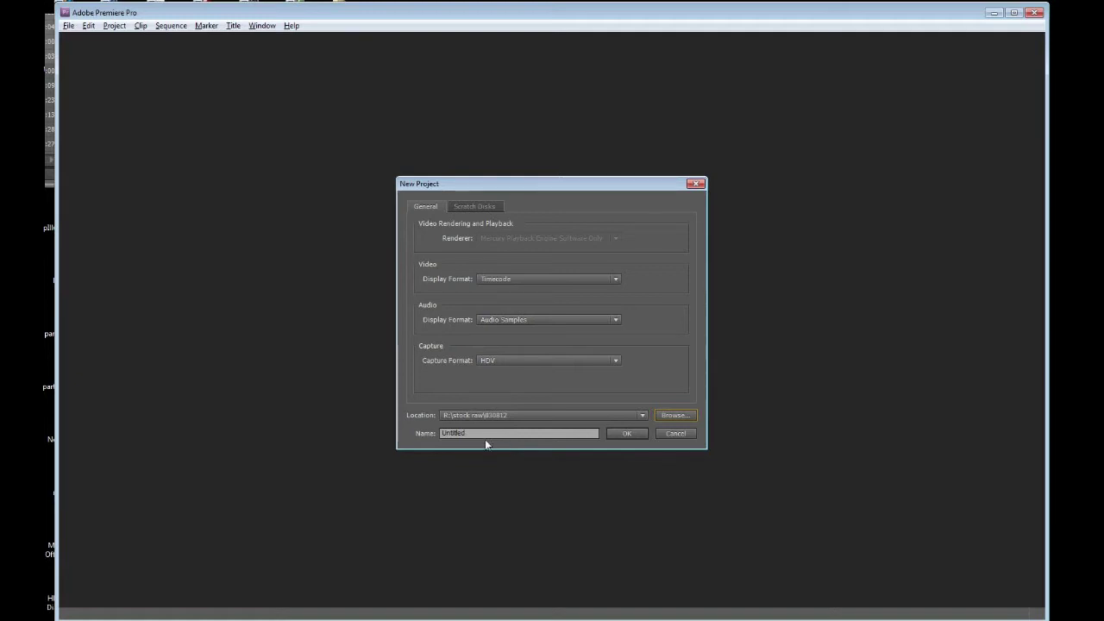
{"action": "double_click", "coordinate": [479, 436]}
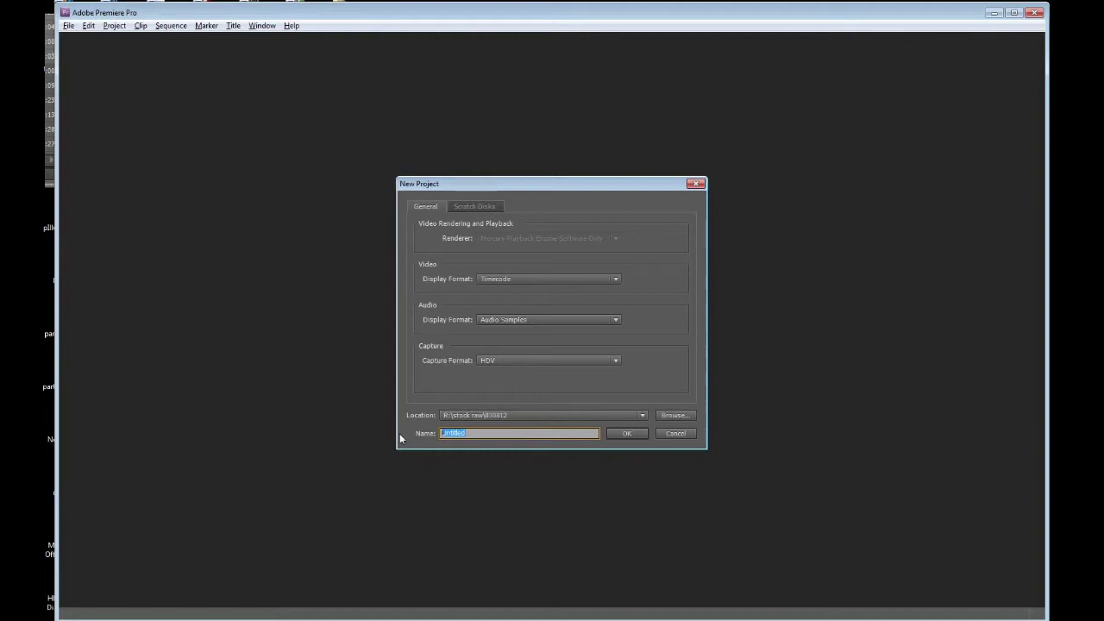
{"action": "type", "text": "Ing"}
{"action": "type", "text": "-Seq-De"}
{"action": "type", "text": "mo"}
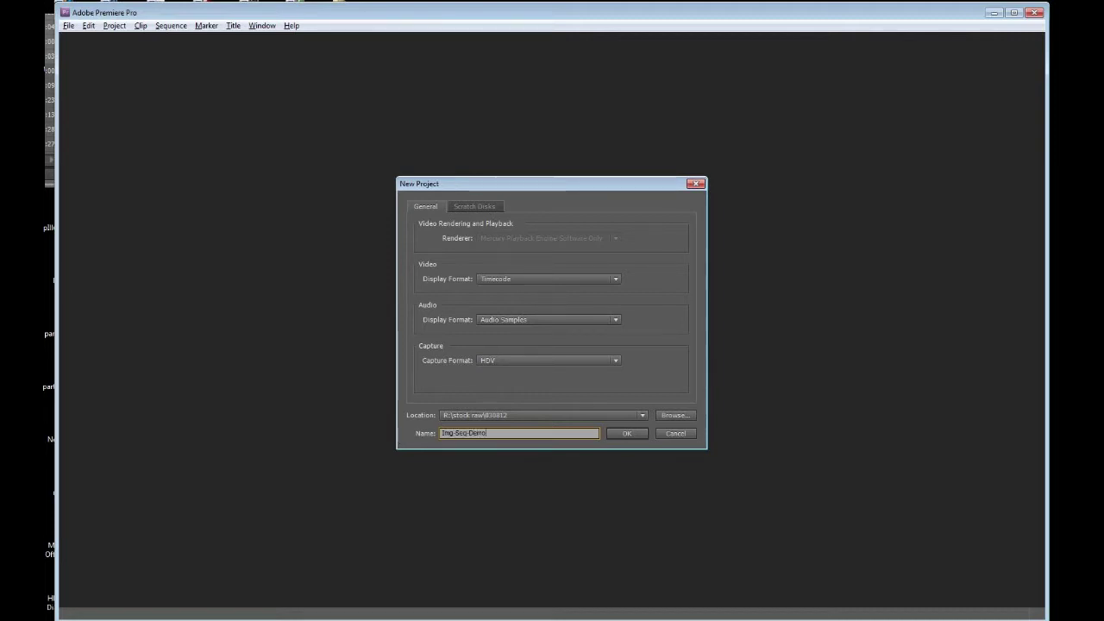
{"action": "left_click", "coordinate": [627, 433]}
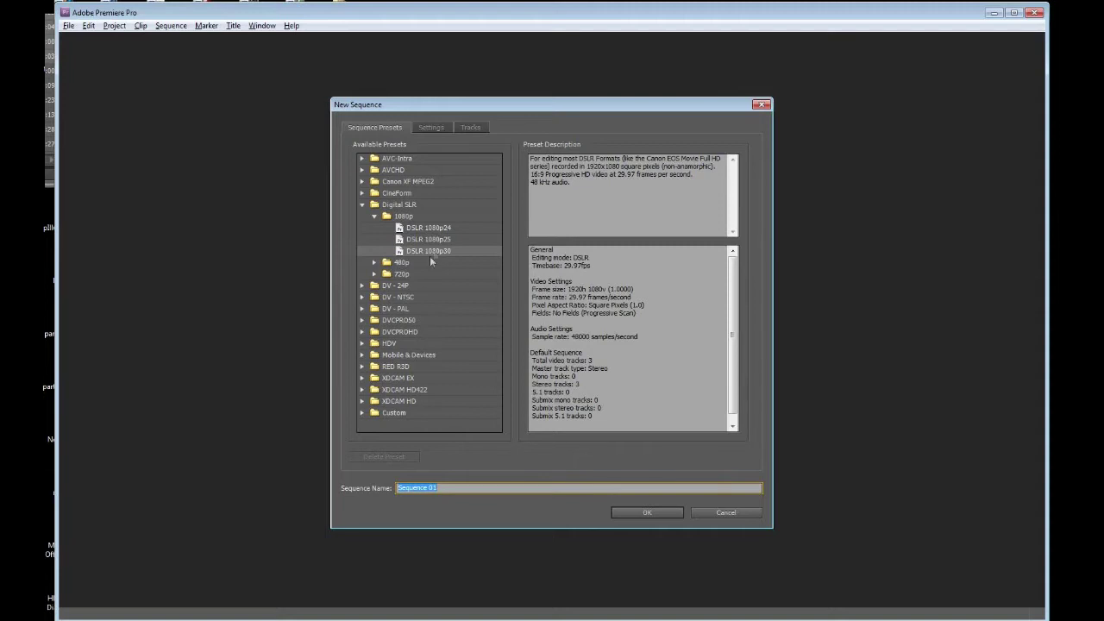
Browse the RED R3D and RED R3D 4K presets, leaving DSLR 1080p30 selected
{"action": "left_click", "coordinate": [363, 366]}
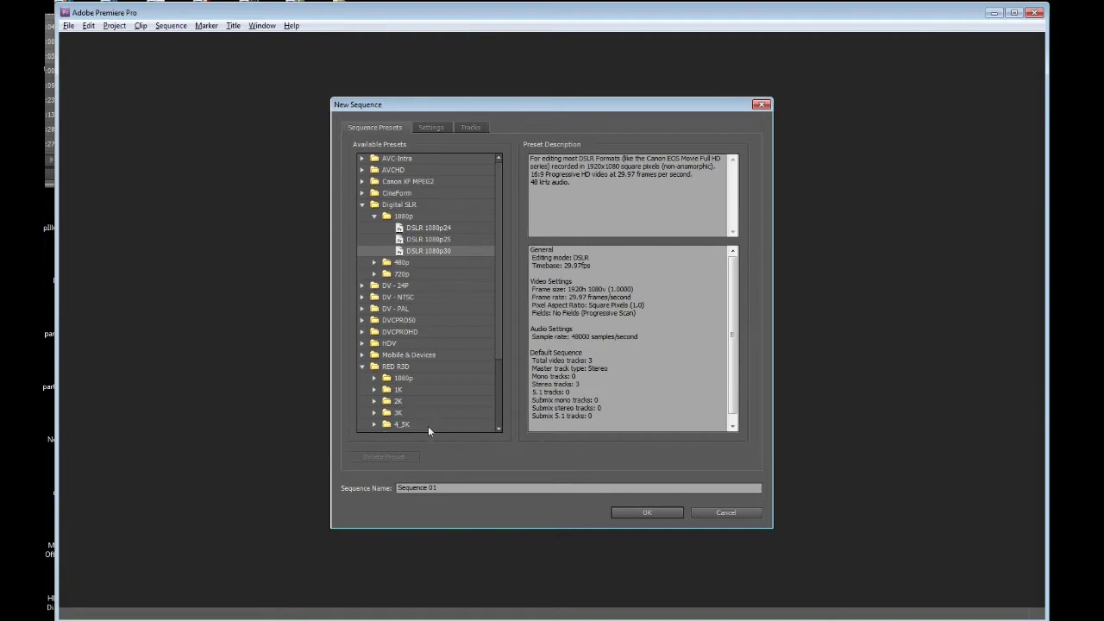
{"action": "left_click_drag", "start_coordinate": [500, 335], "coordinate": [497, 367]}
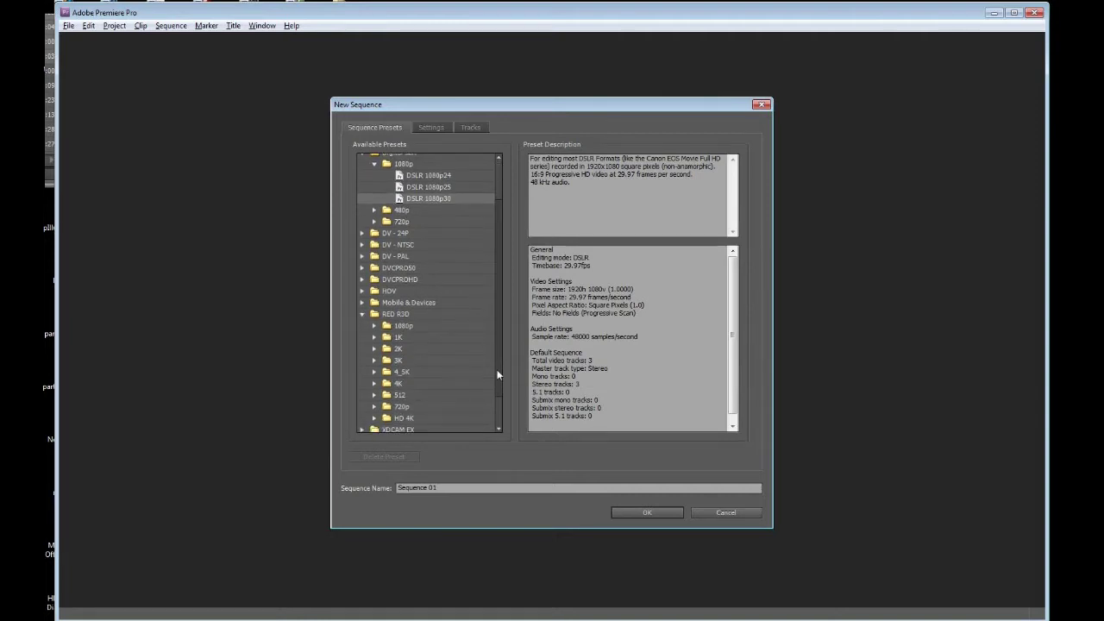
{"action": "left_click", "coordinate": [375, 384]}
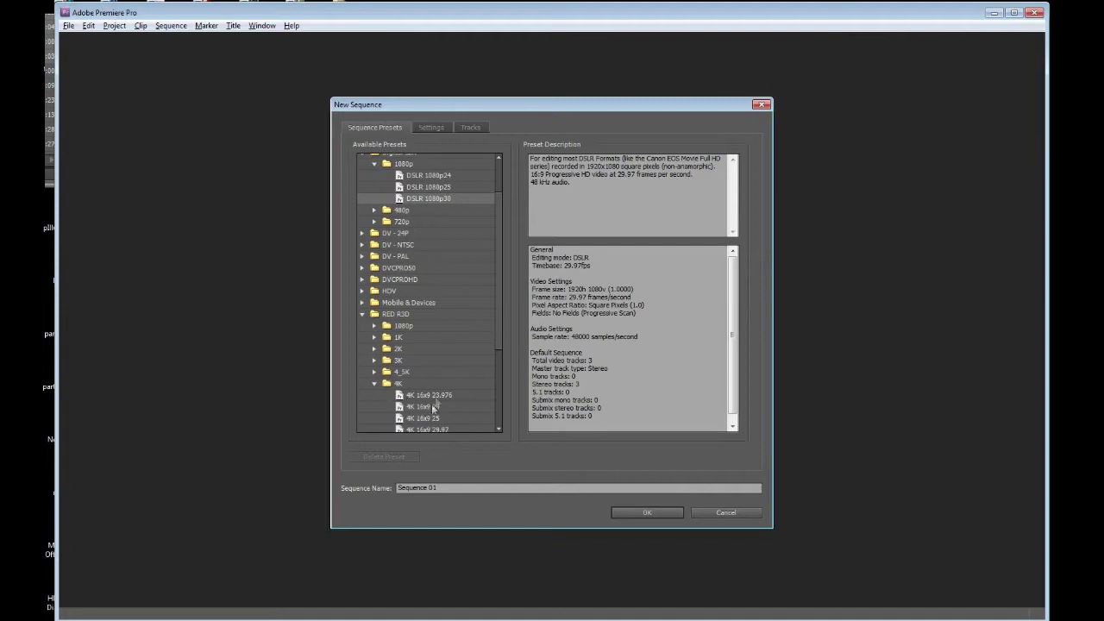
{"action": "left_click_drag", "start_coordinate": [499, 294], "coordinate": [496, 338]}
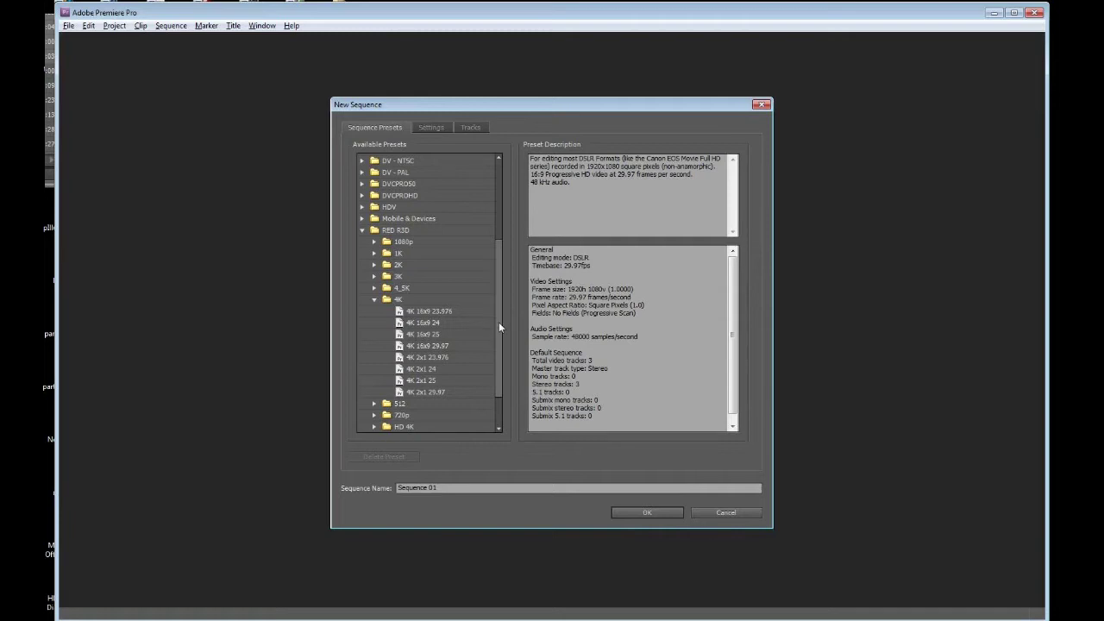
{"action": "left_click", "coordinate": [374, 300]}
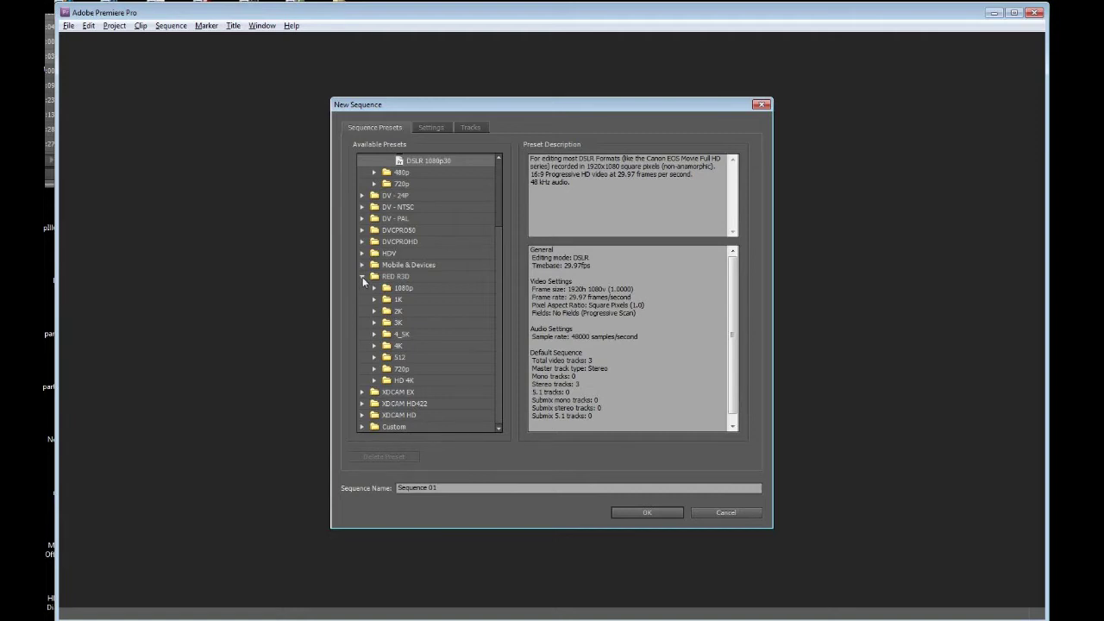
{"action": "left_click", "coordinate": [363, 277]}
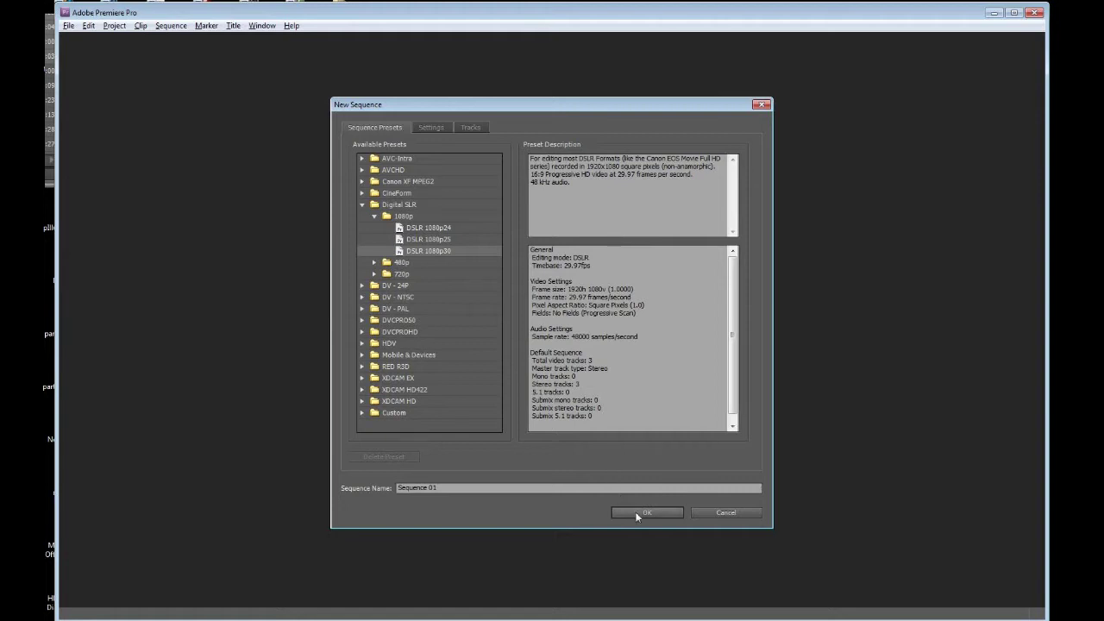
Name the sequence Pic-seq-1 and create it
{"action": "left_click", "coordinate": [481, 490]}
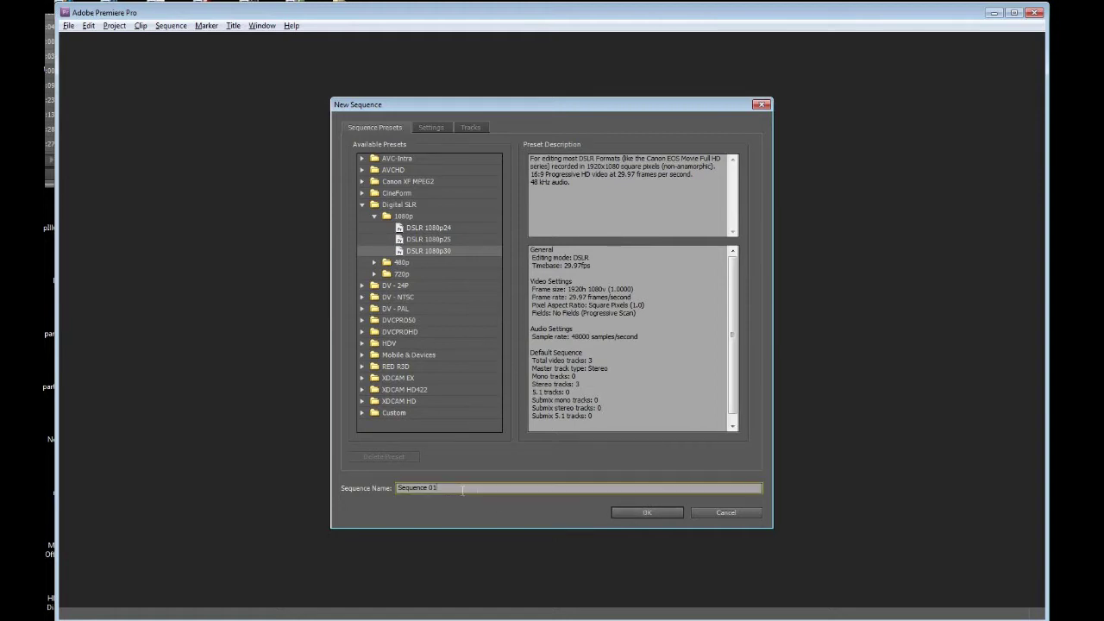
{"action": "type", "text": "Pic-seq-1"}
{"action": "left_click", "coordinate": [654, 514]}
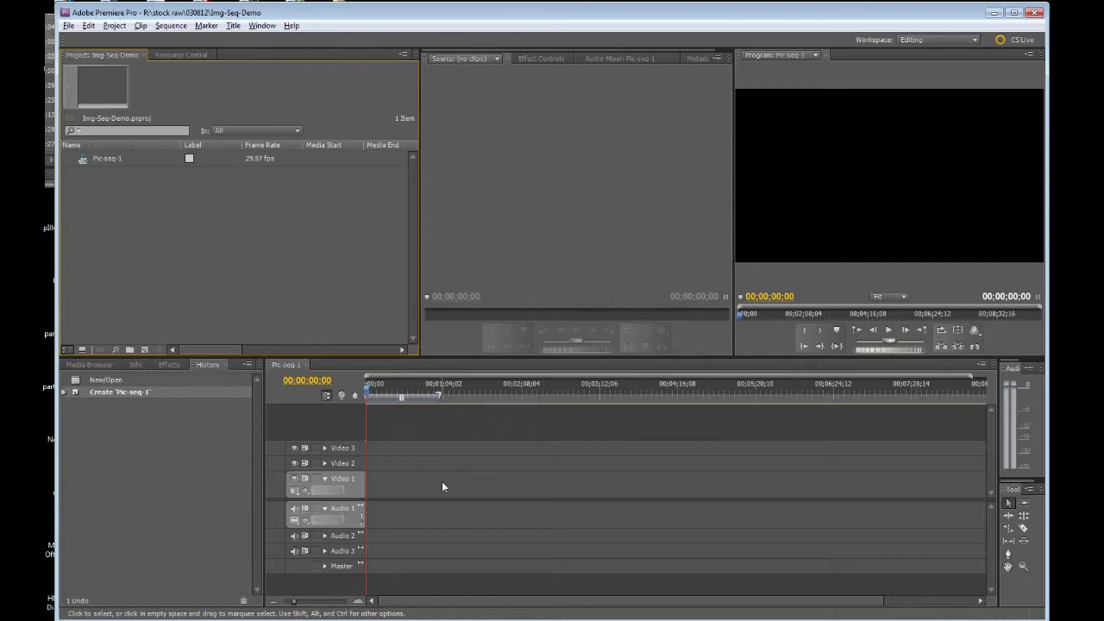
Open the Import dialog from the empty Project panel area
{"action": "double_click", "coordinate": [157, 218]}
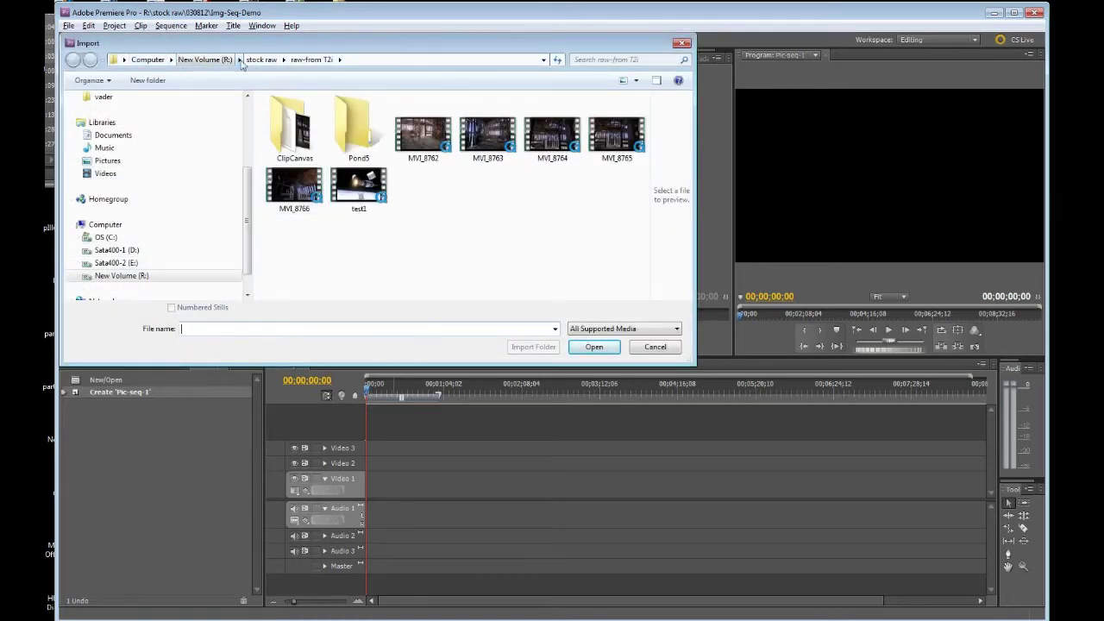
Navigate the Import dialog to stock raw > 030812 > Series-1 and scroll through the JPEG stills
{"action": "left_click", "coordinate": [262, 59]}
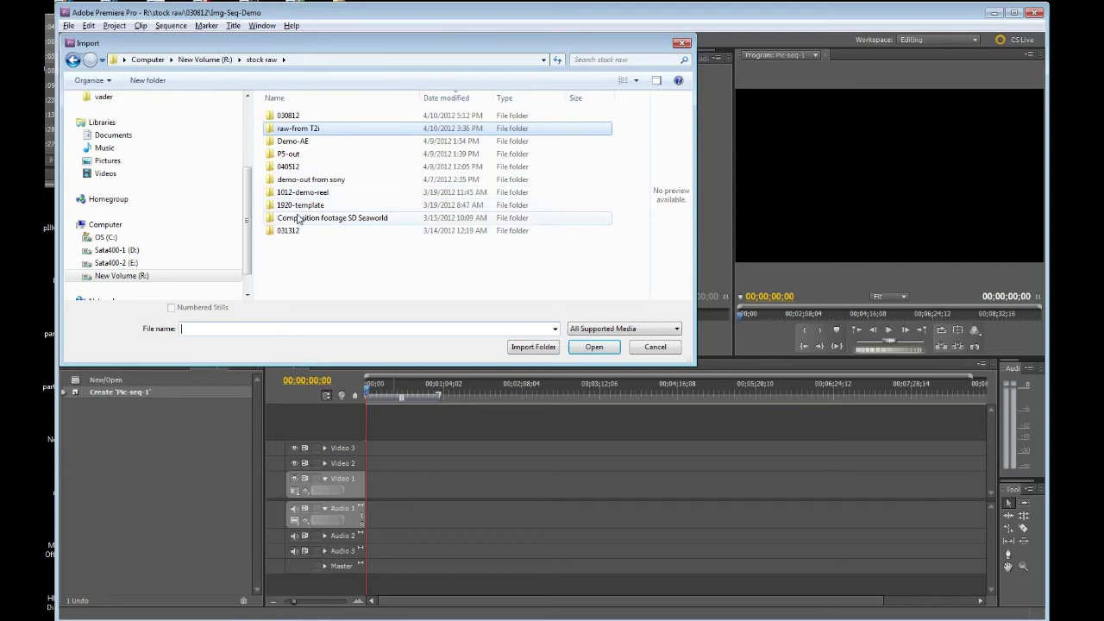
{"action": "double_click", "coordinate": [289, 115]}
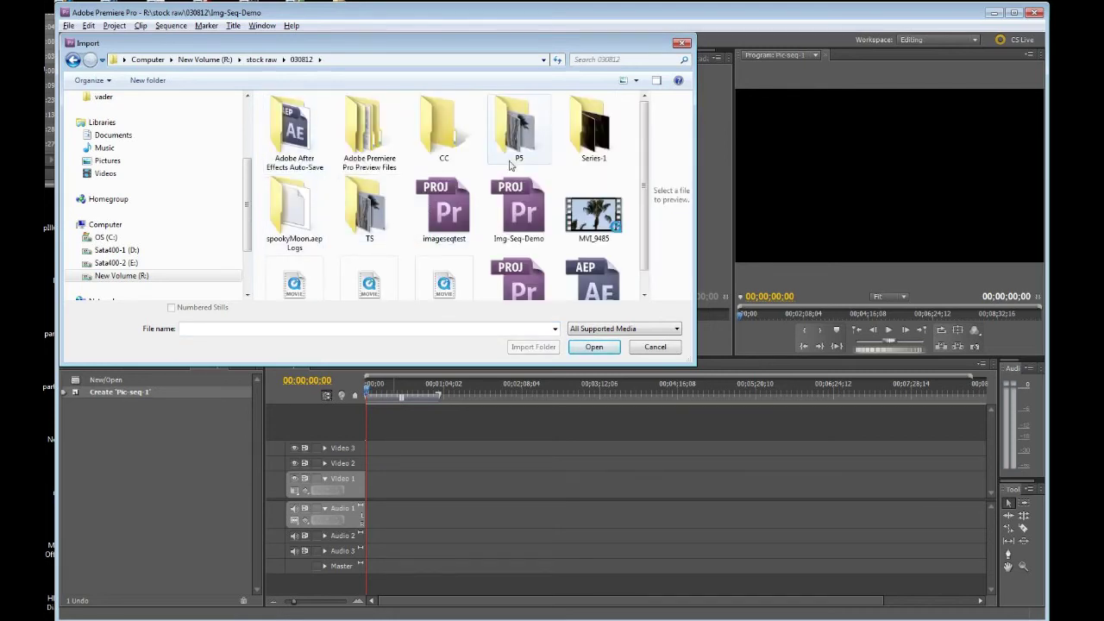
{"action": "double_click", "coordinate": [587, 133]}
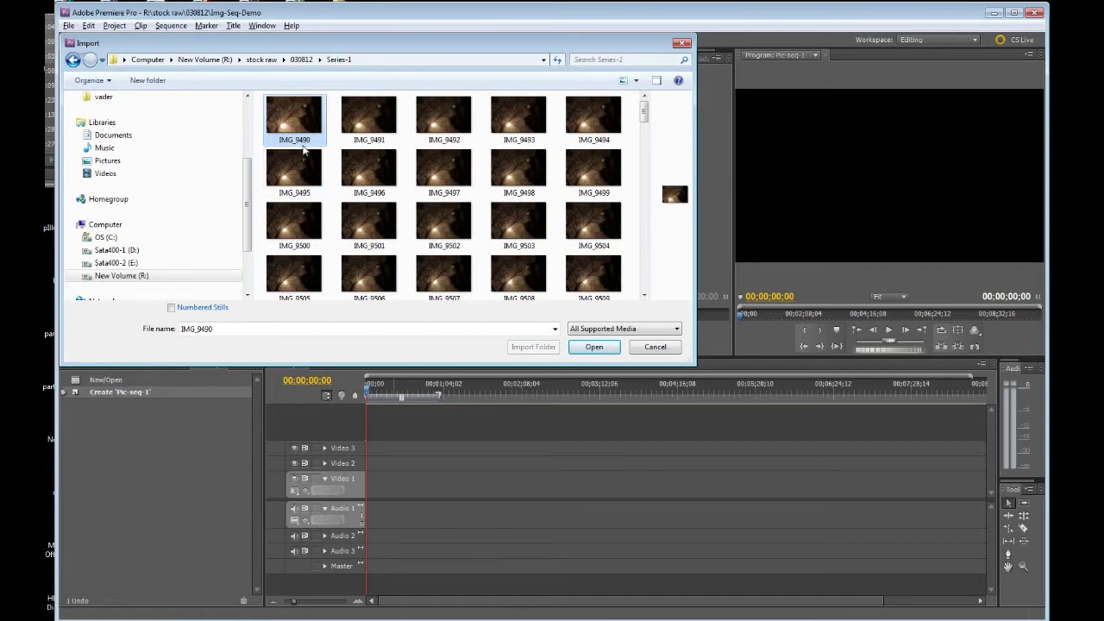
{"action": "left_click_drag", "start_coordinate": [645, 114], "coordinate": [644, 280]}
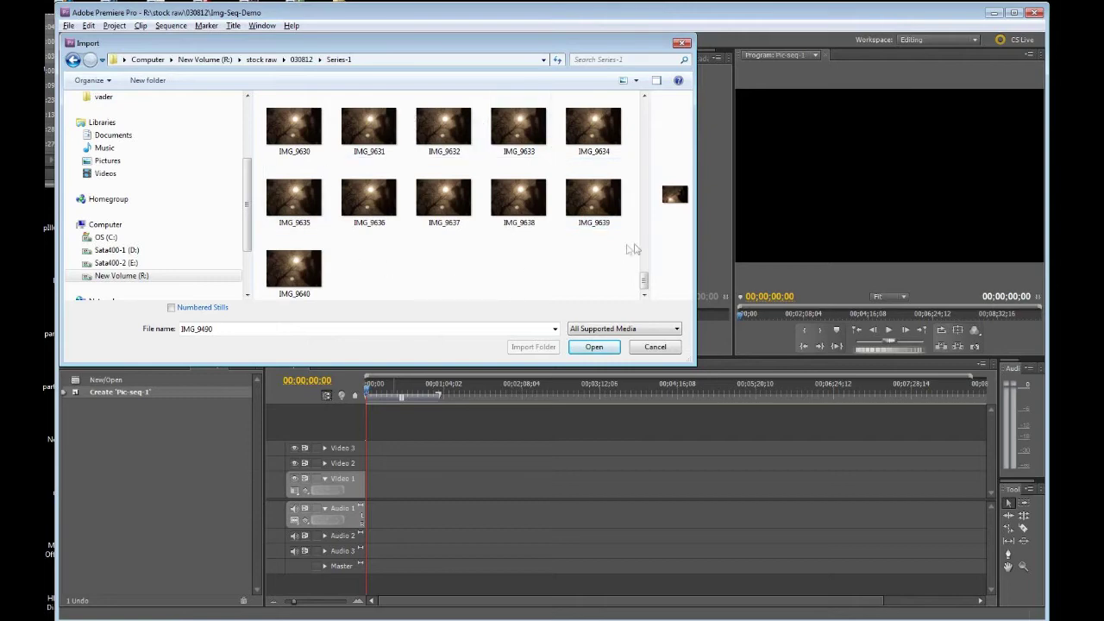
{"action": "left_click_drag", "start_coordinate": [644, 281], "coordinate": [652, 95]}
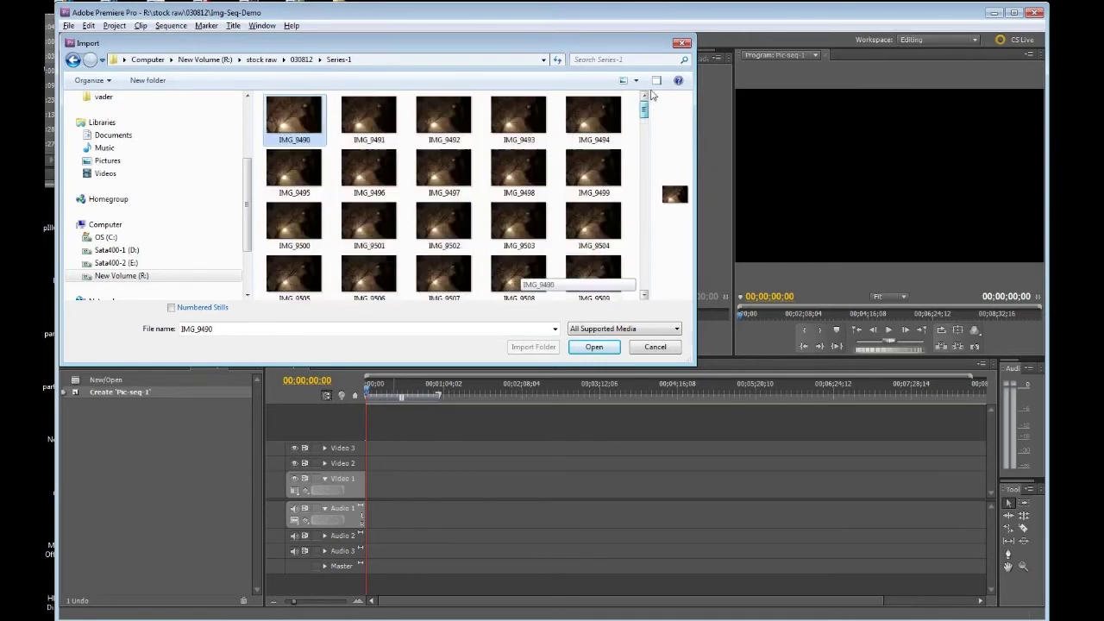
Turn on the Numbered Stills option in the Import dialog
{"action": "left_click", "coordinate": [171, 310]}
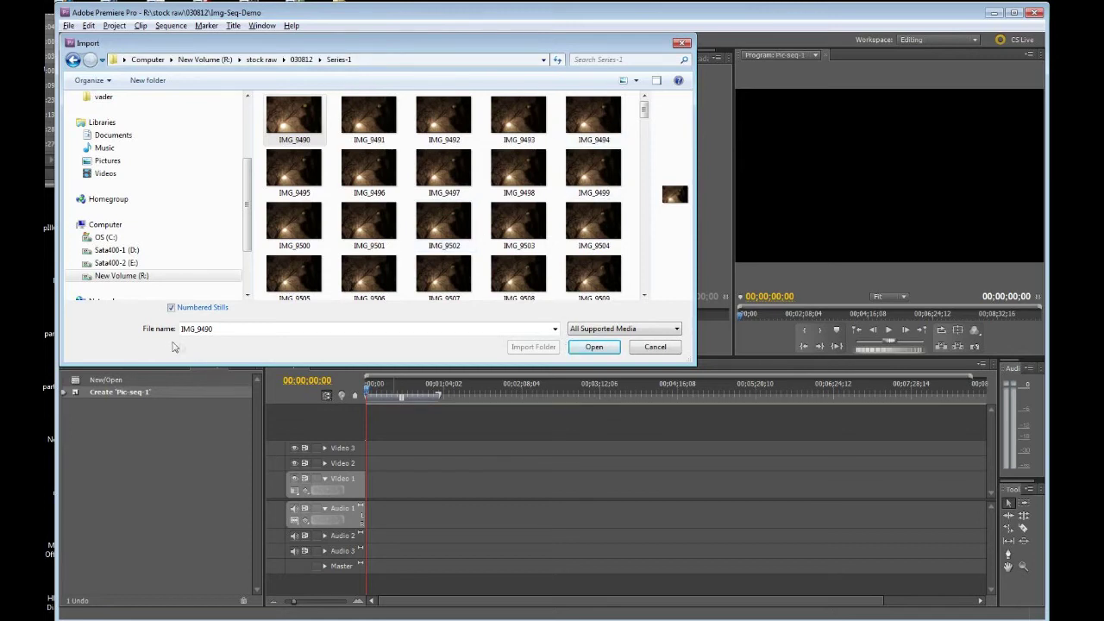
{"action": "left_click", "coordinate": [554, 330]}
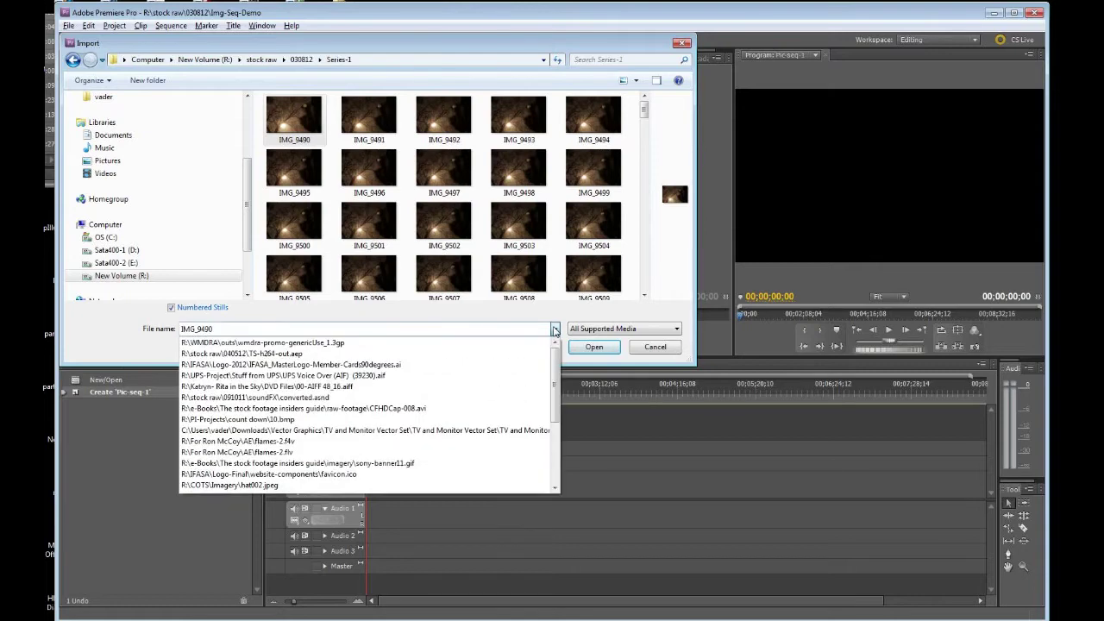
{"action": "left_click", "coordinate": [554, 329]}
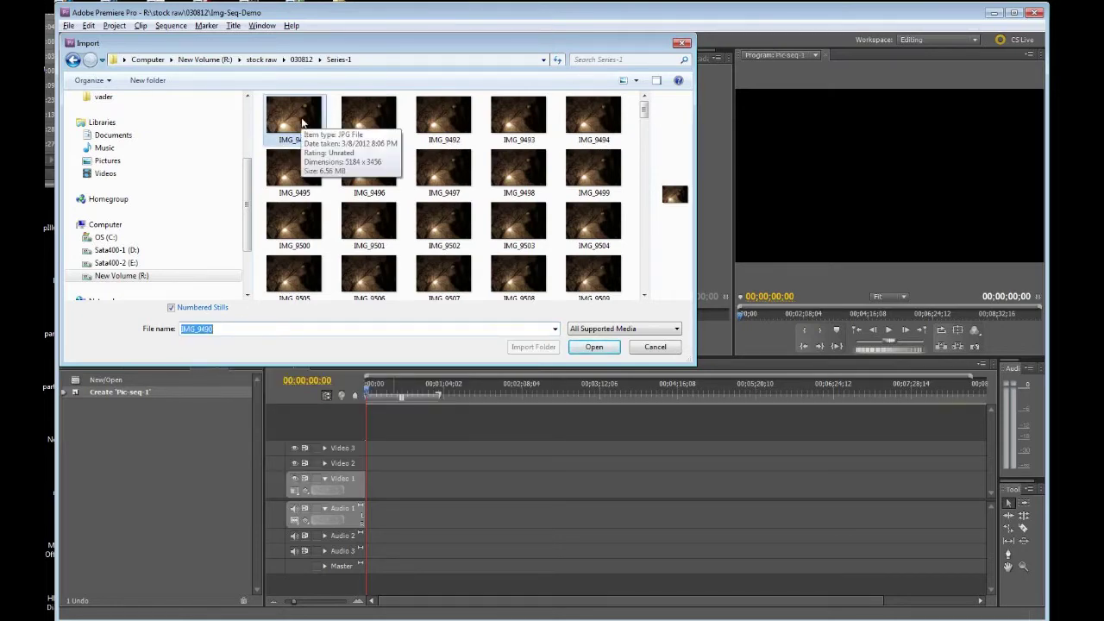
{"action": "left_click", "coordinate": [171, 308]}
{"action": "left_click", "coordinate": [171, 308]}
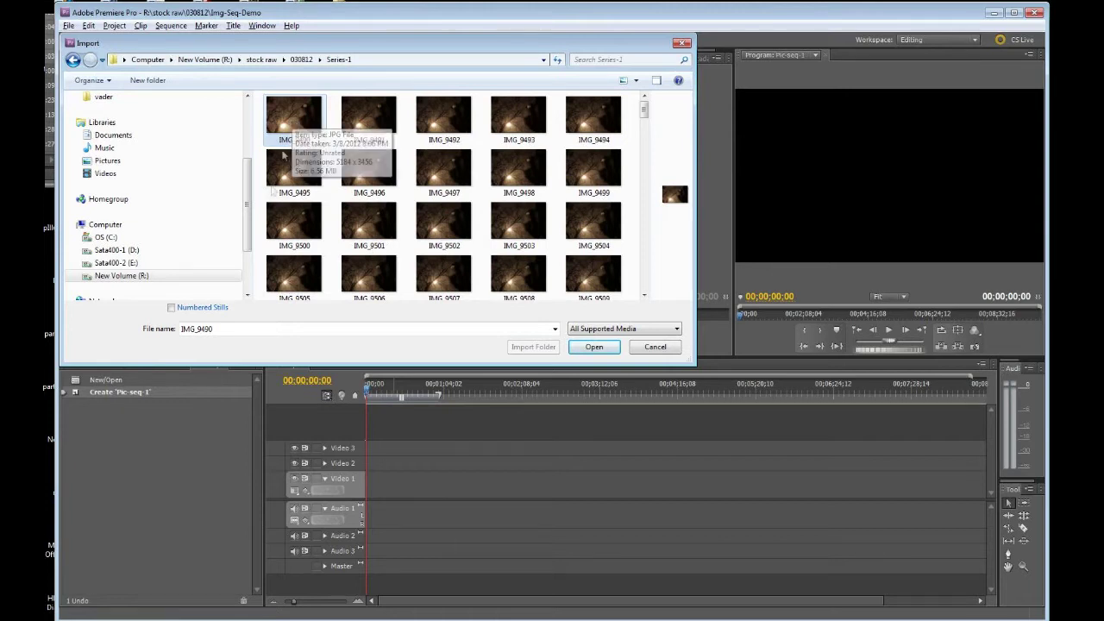
{"action": "left_click", "coordinate": [171, 309]}
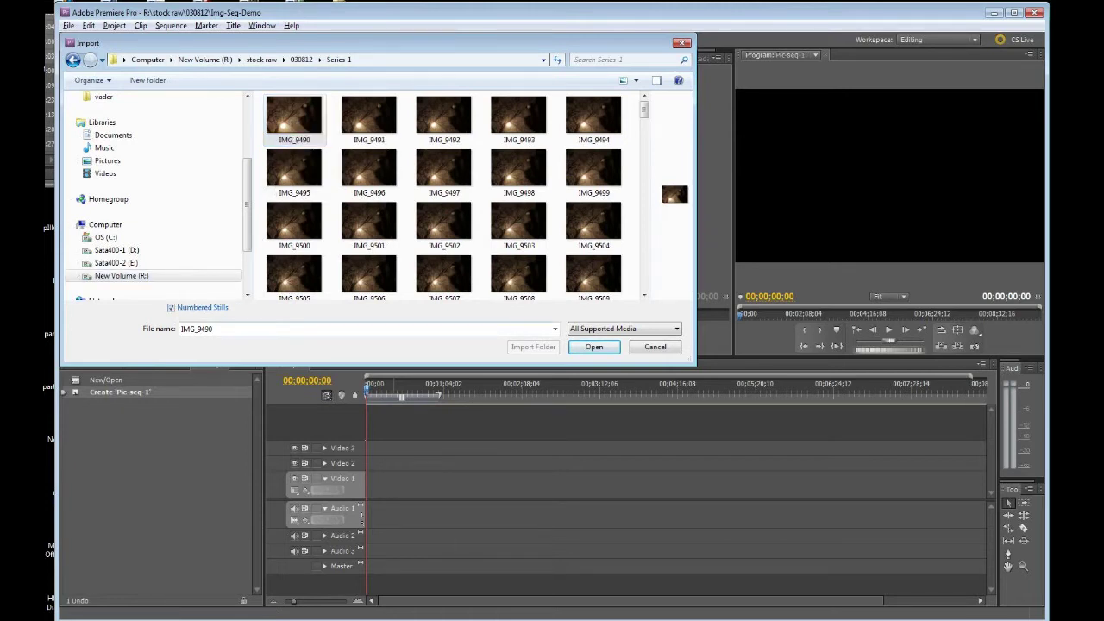
Keep All Supported Media as the file type and import IMG_9490 as an image sequence
{"action": "left_click", "coordinate": [678, 329]}
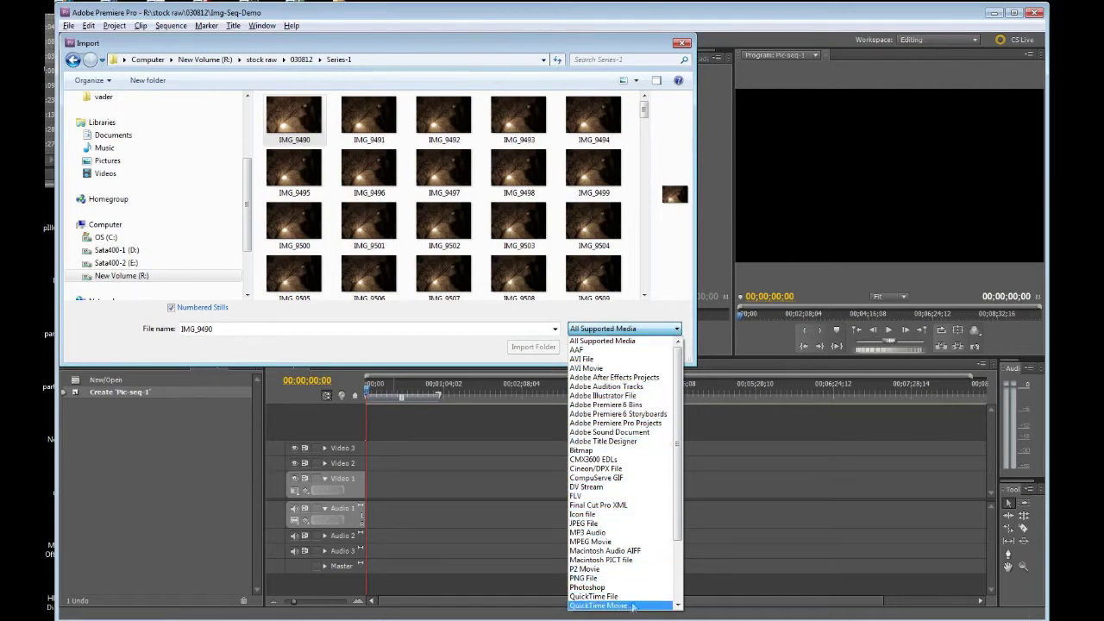
{"action": "mouse_move", "coordinate": [680, 479]}
{"action": "left_mouse_down"}
{"action": "mouse_move", "coordinate": [681, 559]}
{"action": "mouse_move", "coordinate": [689, 470]}
{"action": "left_mouse_up"}
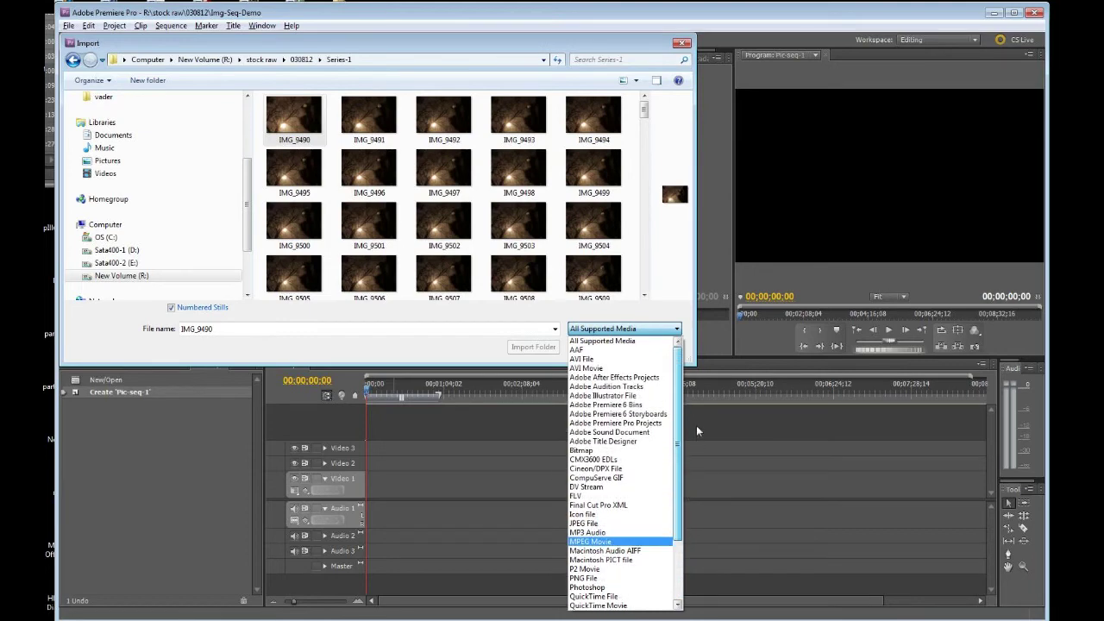
{"action": "left_click", "coordinate": [625, 343]}
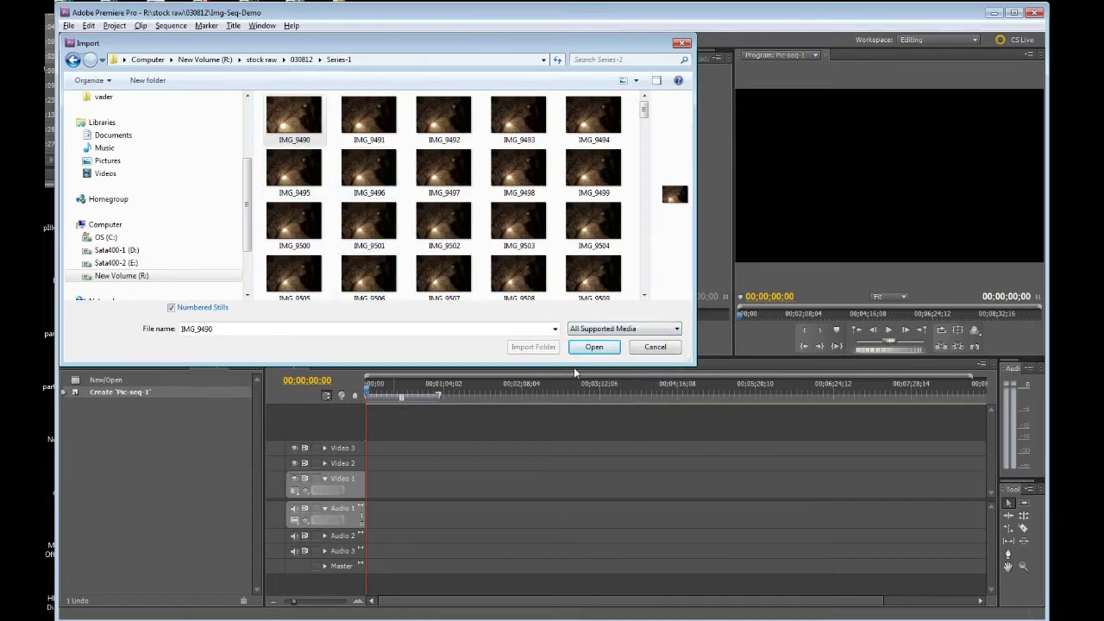
{"action": "left_click", "coordinate": [601, 352]}
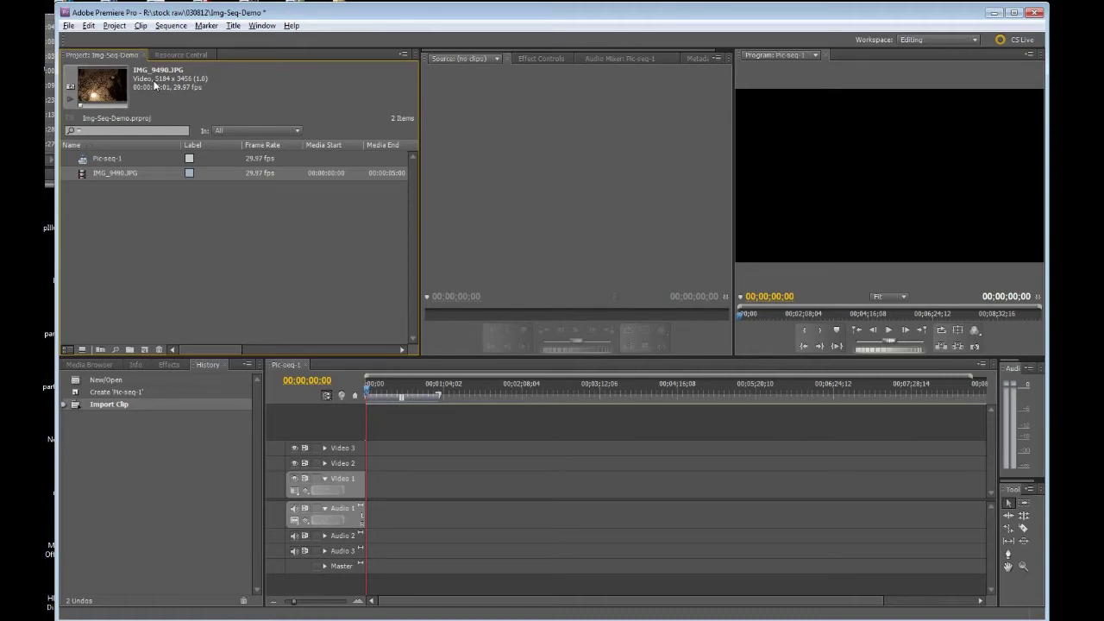
{"action": "right_click", "coordinate": [120, 176]}
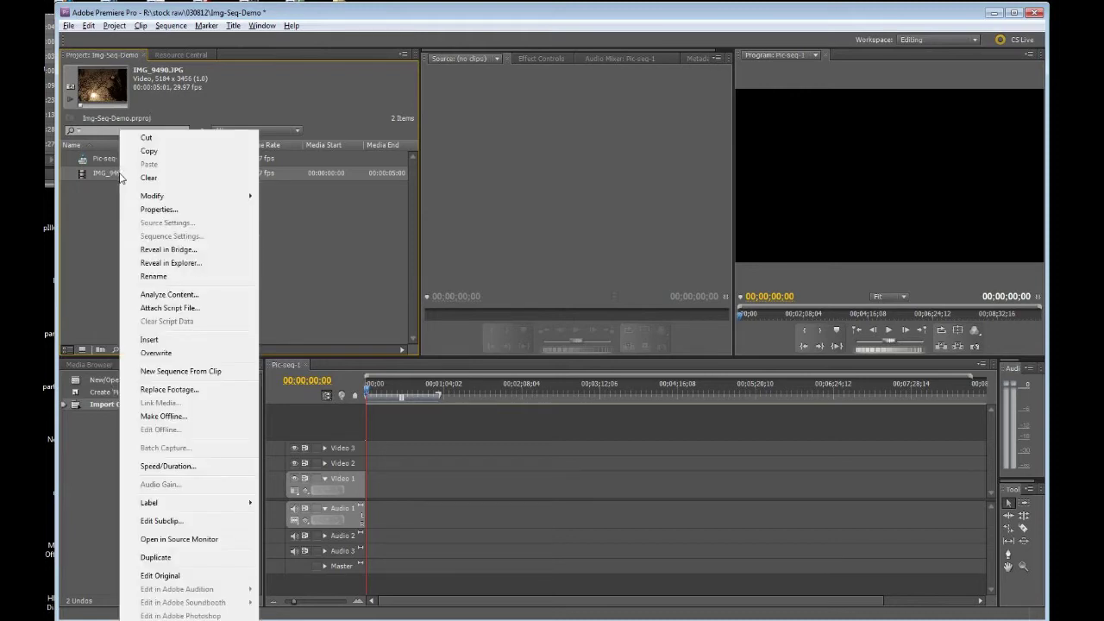
{"action": "left_click", "coordinate": [155, 209]}
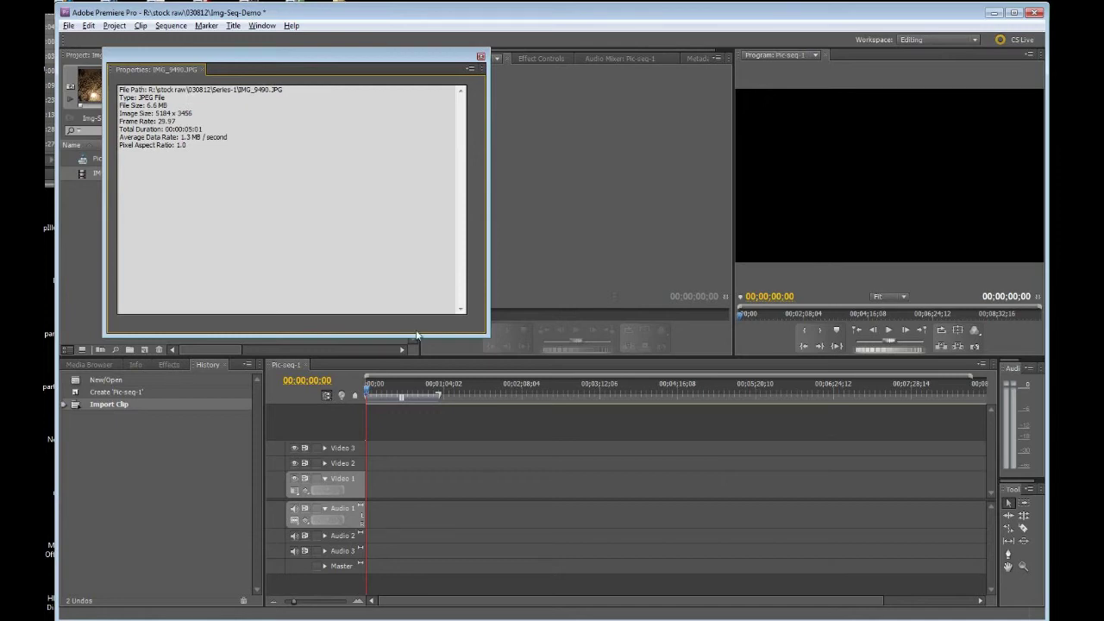
{"action": "left_click", "coordinate": [482, 57]}
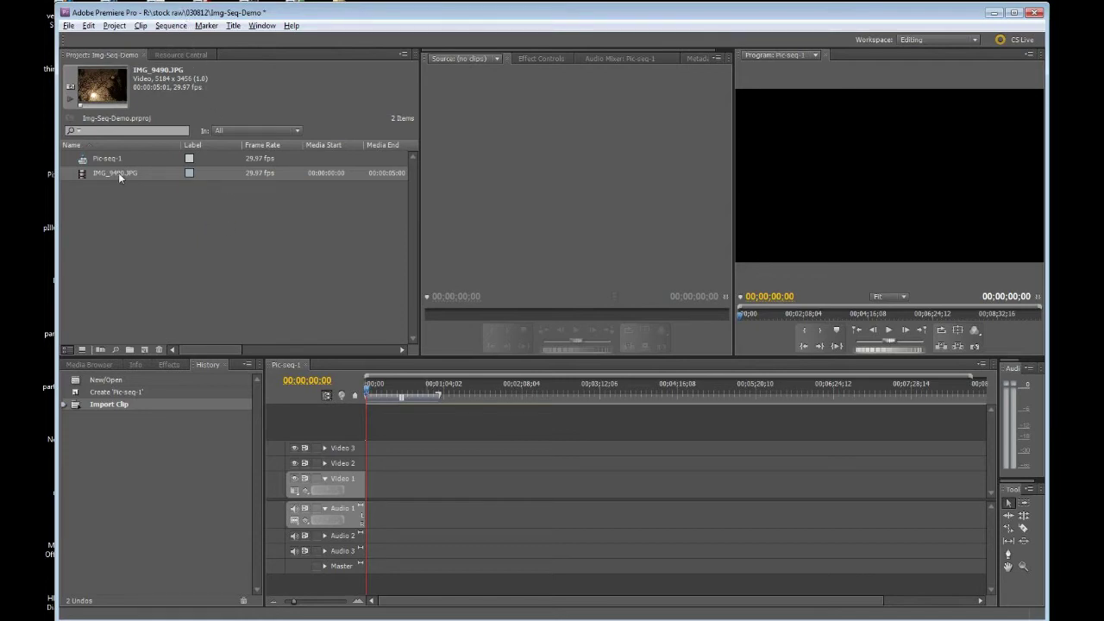
Keep the clip's 29.97 fps frame rate from file, then load IMG_9490.JPG into the Source monitor
{"action": "left_click", "coordinate": [141, 26]}
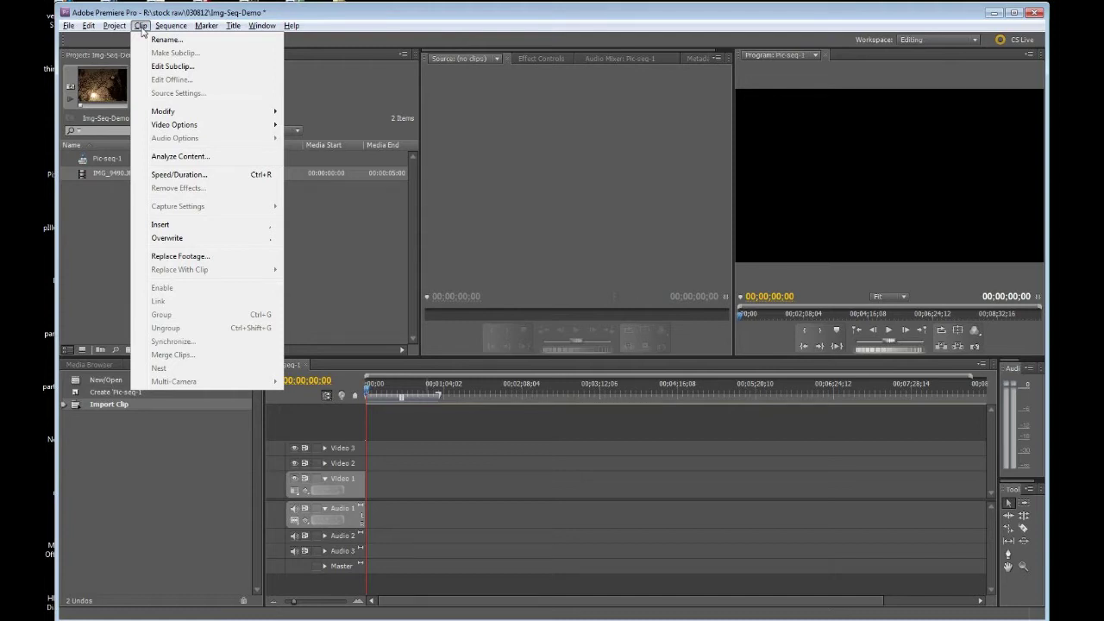
{"action": "mouse_move", "coordinate": [177, 130]}
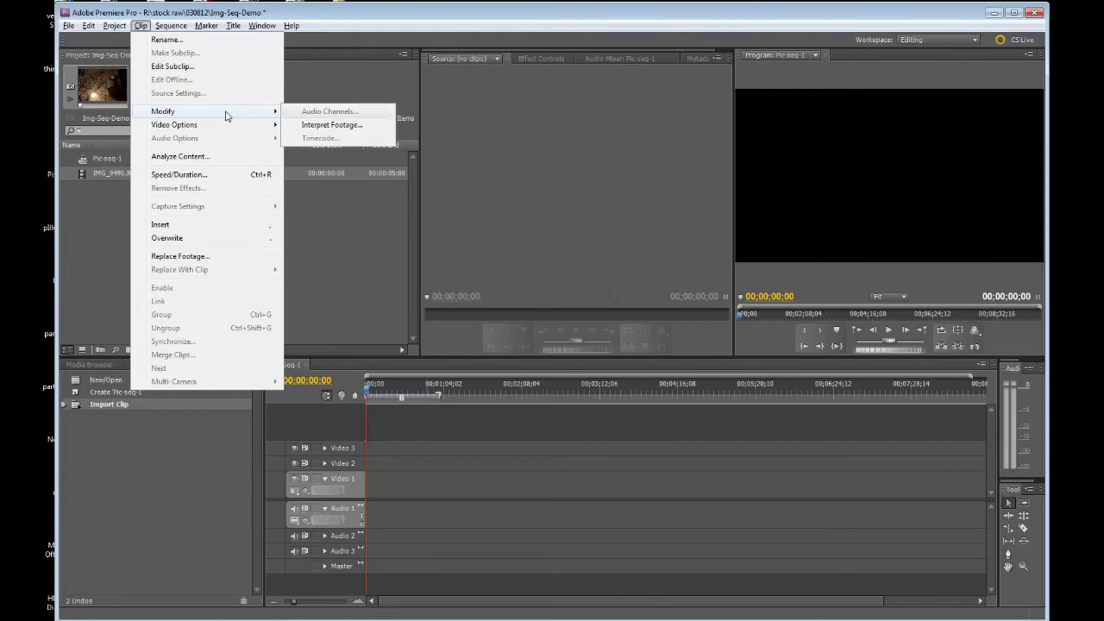
{"action": "left_click", "coordinate": [304, 125]}
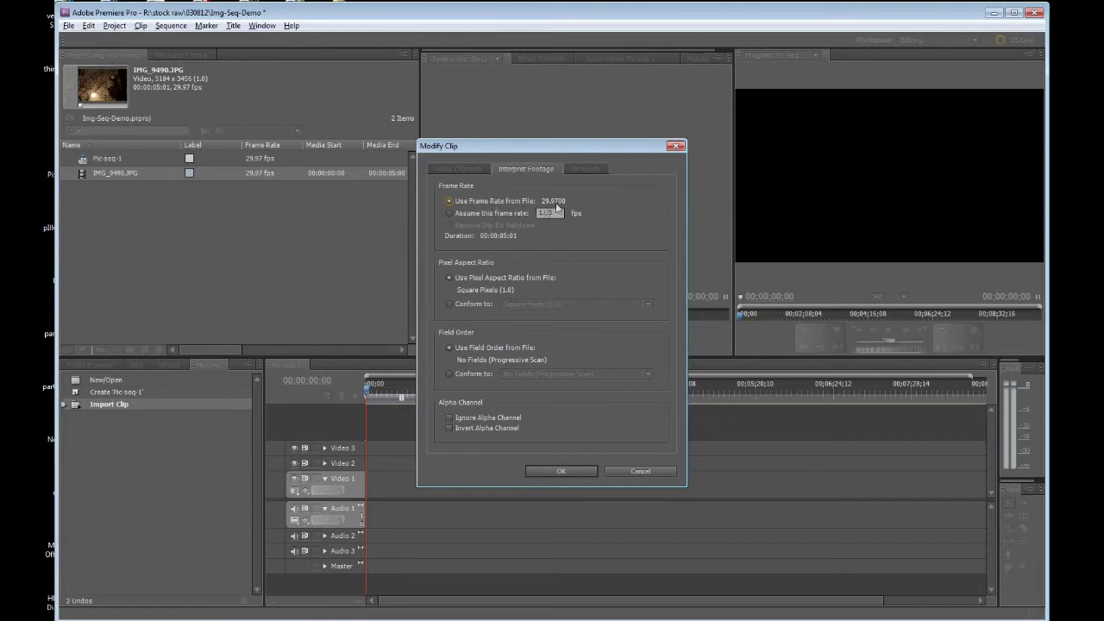
{"action": "left_click", "coordinate": [448, 213]}
{"action": "left_click", "coordinate": [449, 201]}
{"action": "left_click", "coordinate": [563, 472]}
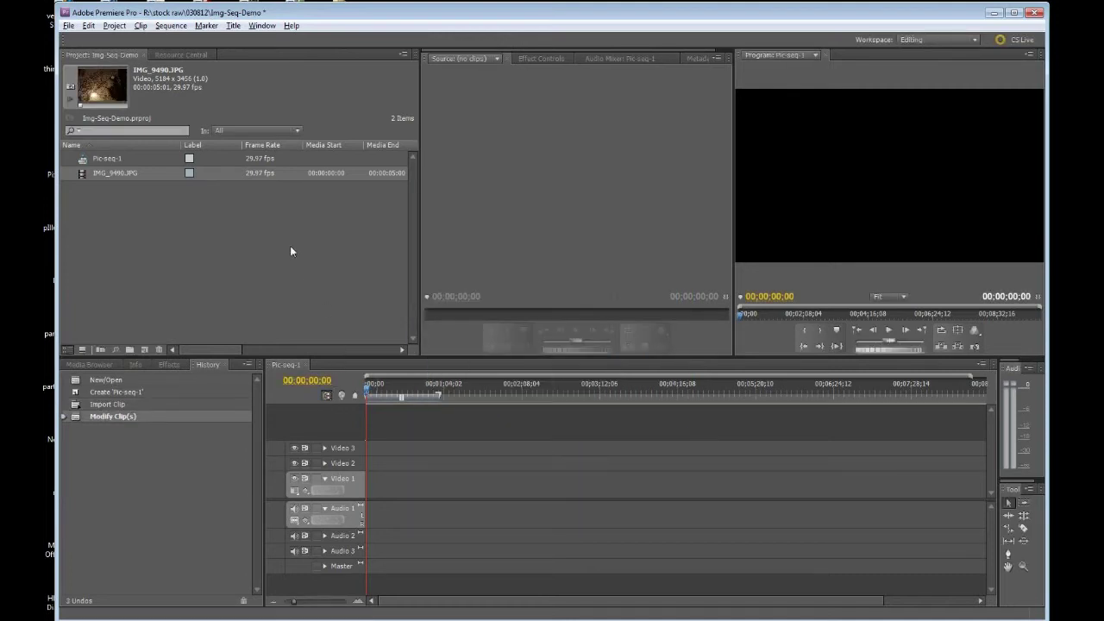
{"action": "left_click", "coordinate": [108, 179]}
{"action": "left_click_drag", "start_coordinate": [107, 180], "coordinate": [481, 204]}
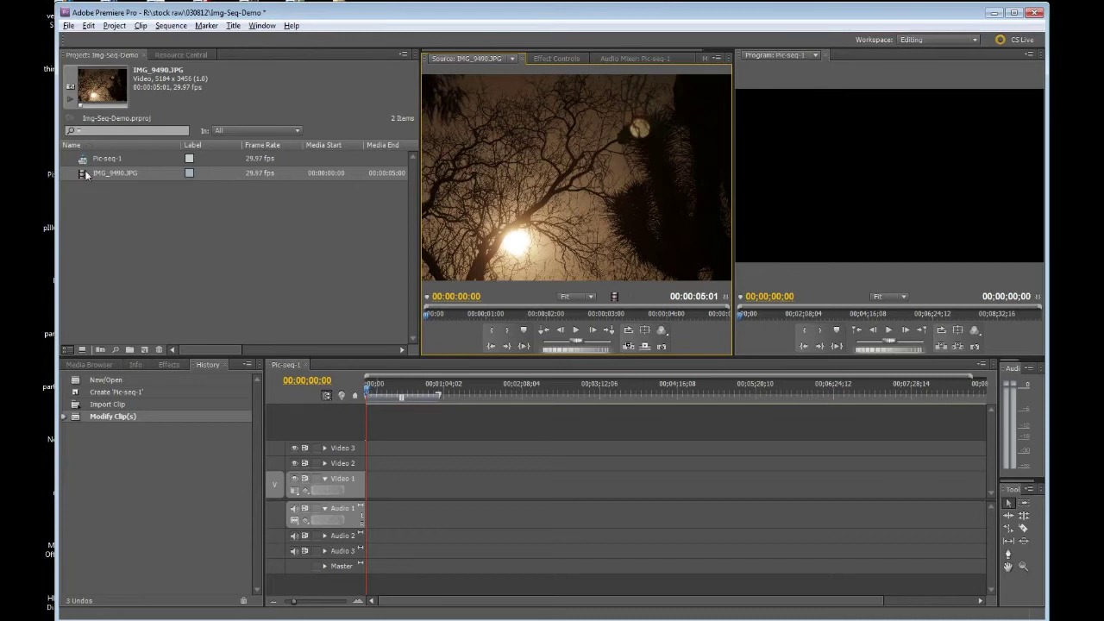
Drag IMG_9490.JPG onto the start of the Video 1 track
{"action": "left_click_drag", "start_coordinate": [84, 175], "coordinate": [370, 500]}
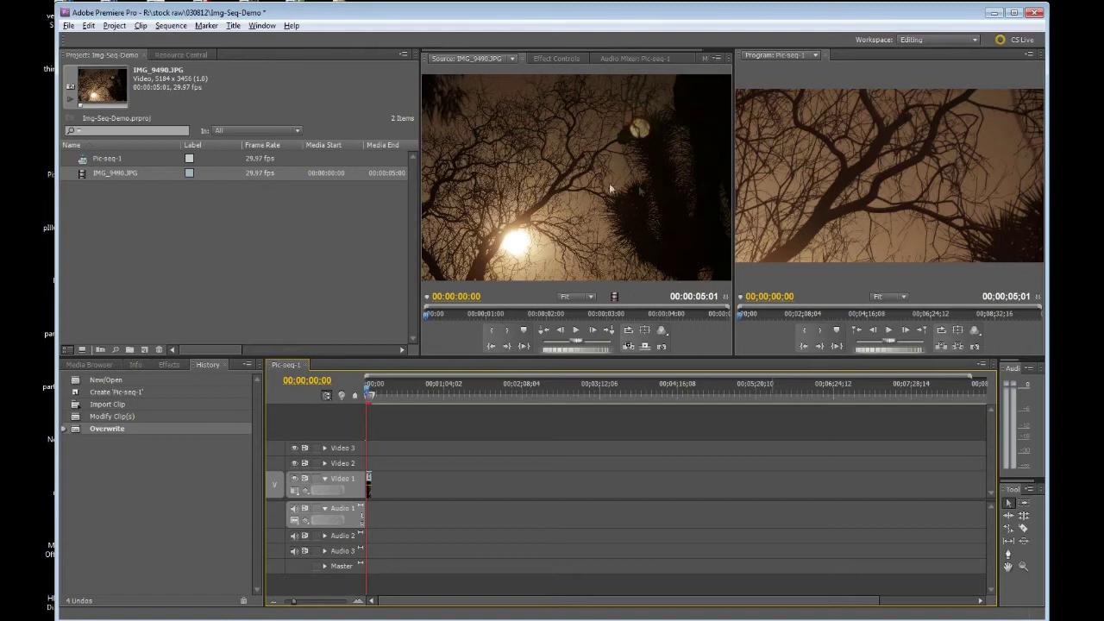
Show the Effect Controls panel for the clip and widen it
{"action": "right_click", "coordinate": [848, 163]}
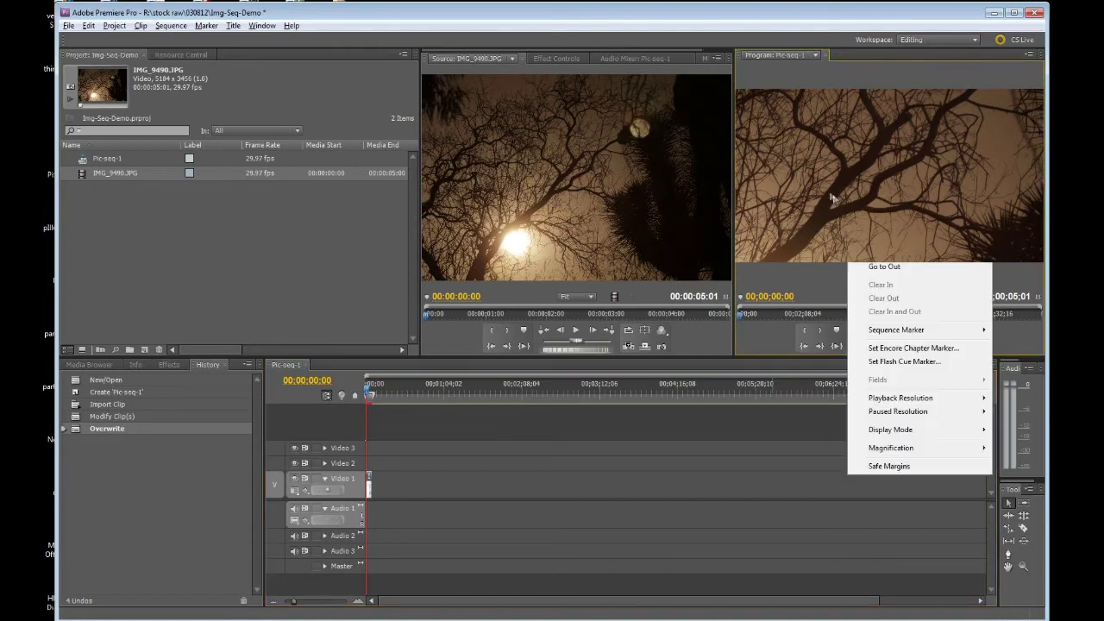
{"action": "left_click", "coordinate": [569, 58]}
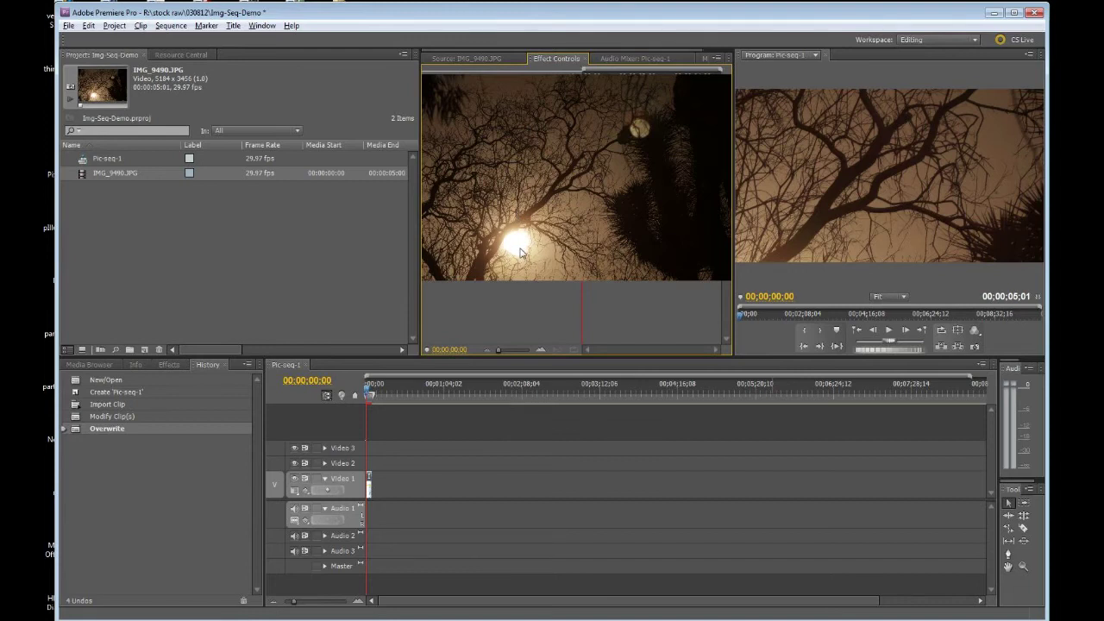
{"action": "left_click_drag", "start_coordinate": [419, 201], "coordinate": [290, 201]}
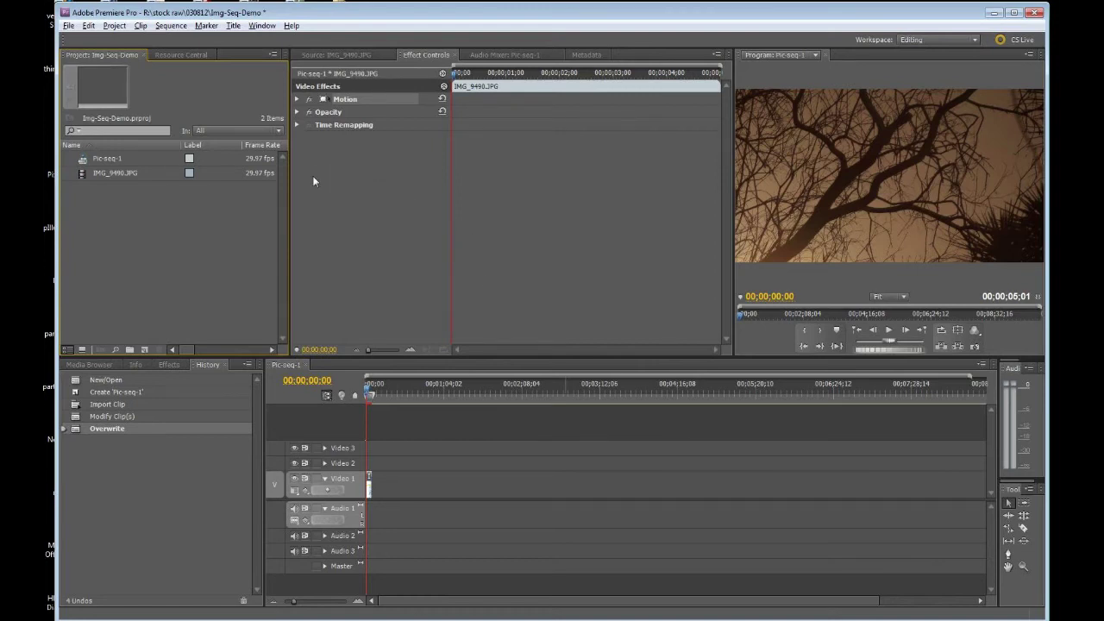
Expand Motion and set the clip's Scale to 37.5
{"action": "left_click", "coordinate": [298, 101]}
{"action": "left_click", "coordinate": [298, 100]}
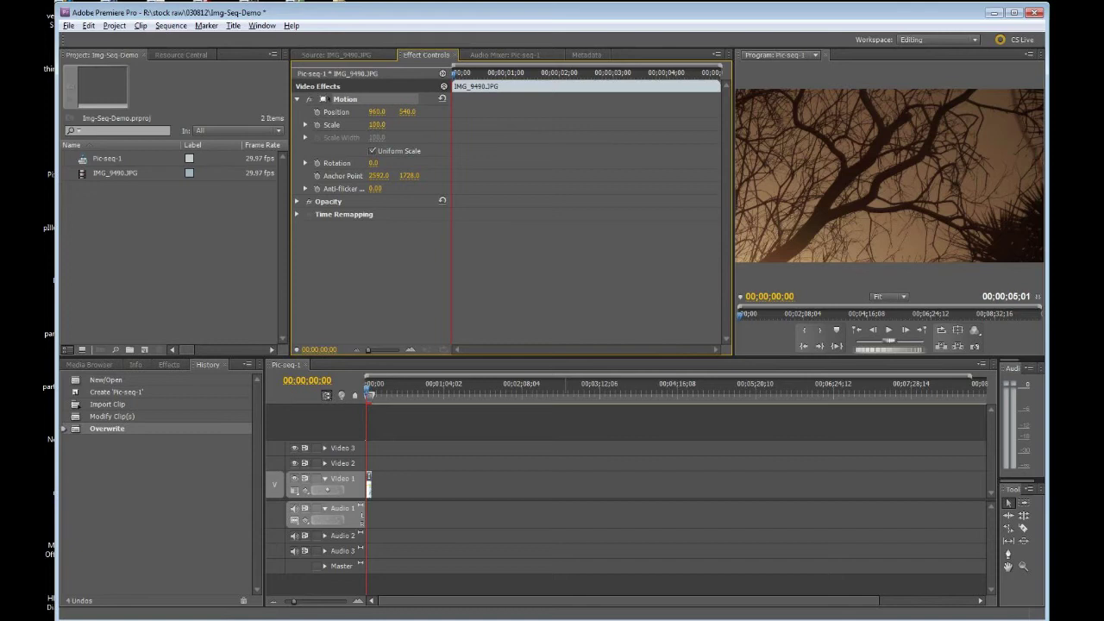
{"action": "left_click_drag", "start_coordinate": [377, 124], "coordinate": [325, 124]}
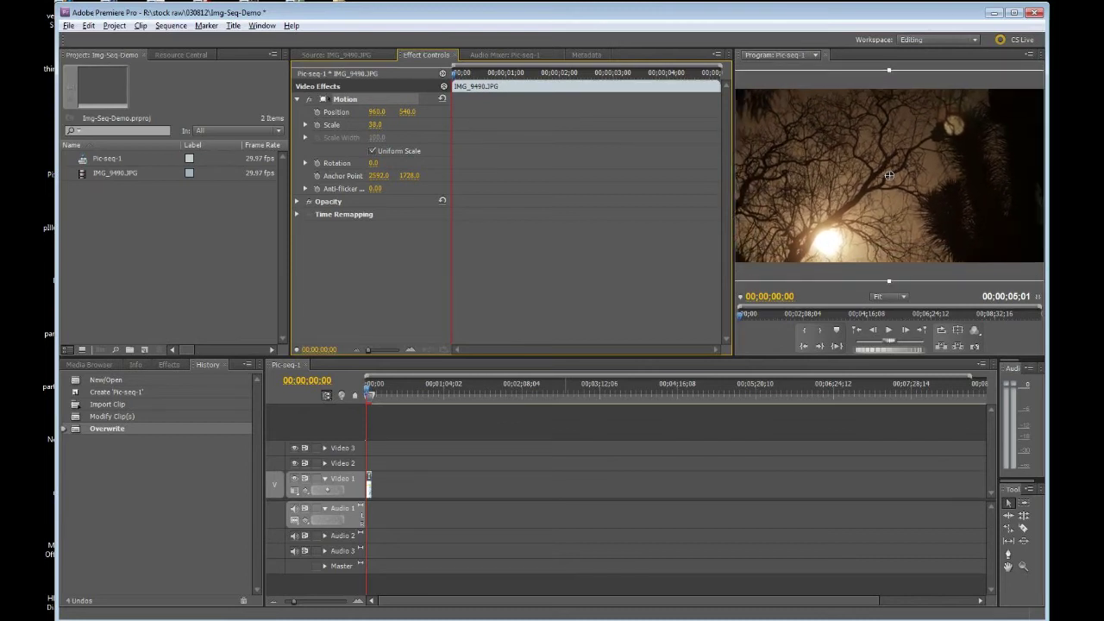
{"action": "left_click", "coordinate": [889, 176]}
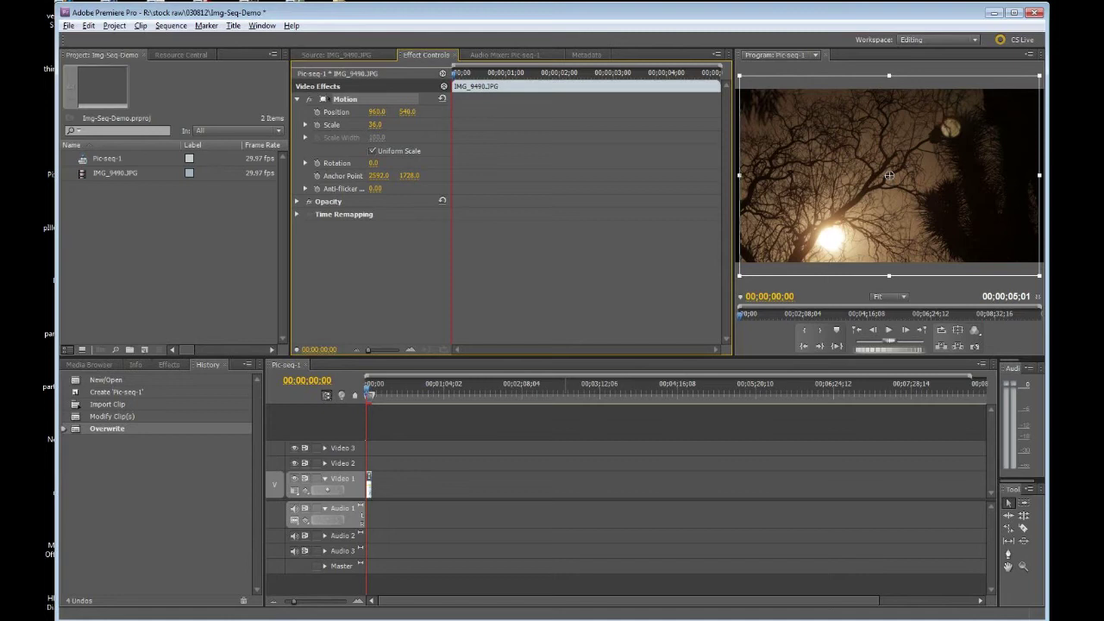
{"action": "left_click_drag", "start_coordinate": [375, 124], "coordinate": [380, 126]}
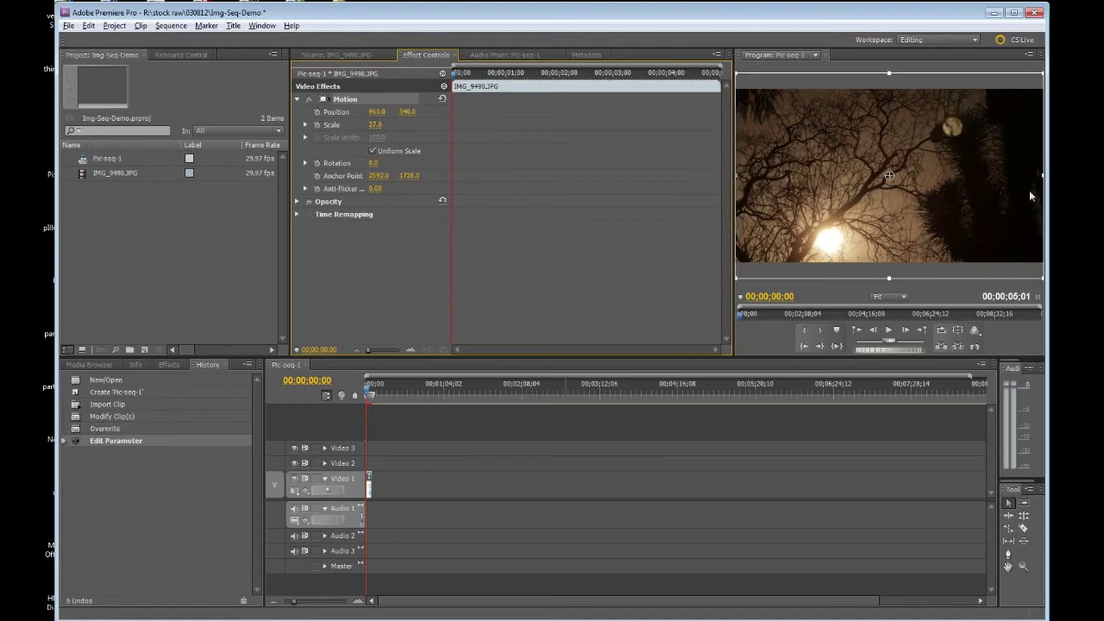
{"action": "left_click", "coordinate": [376, 125]}
{"action": "type", "text": "37.5"}
{"action": "key", "text": "Return"}
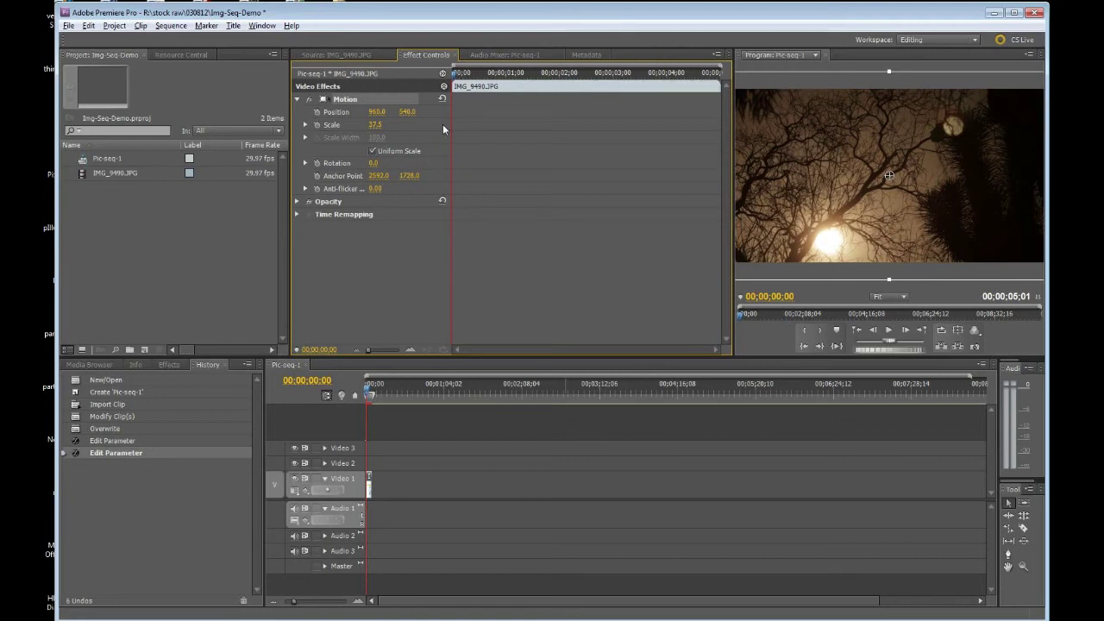
Reposition and resize the image in the Program monitor to fit the frame
{"action": "mouse_move", "coordinate": [883, 215]}
{"action": "left_mouse_down"}
{"action": "mouse_move", "coordinate": [883, 193]}
{"action": "mouse_move", "coordinate": [884, 233]}
{"action": "mouse_move", "coordinate": [882, 219]}
{"action": "left_mouse_up"}
{"action": "mouse_move", "coordinate": [887, 77]}
{"action": "left_mouse_down"}
{"action": "mouse_move", "coordinate": [887, 99]}
{"action": "mouse_move", "coordinate": [887, 74]}
{"action": "left_mouse_up"}
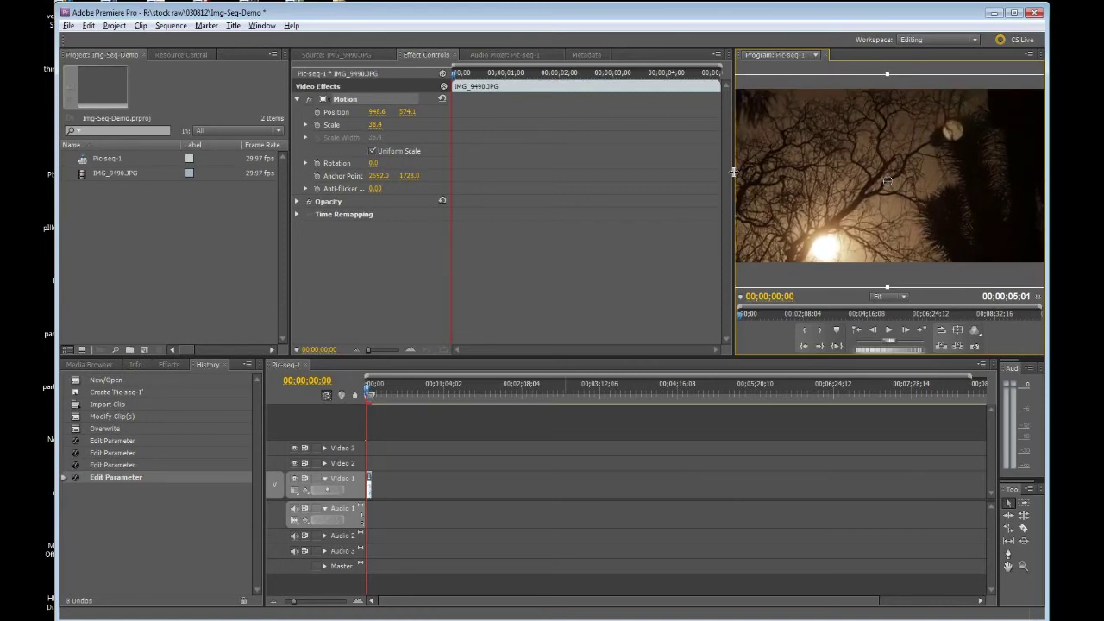
{"action": "left_click_drag", "start_coordinate": [733, 171], "coordinate": [581, 176]}
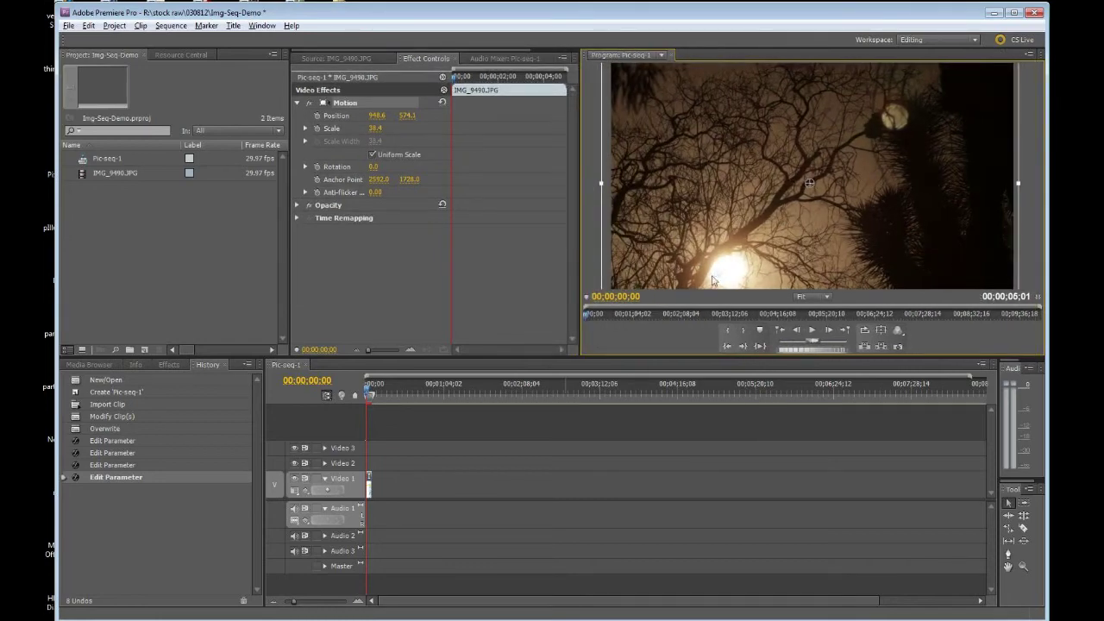
Zoom the Program monitor to 25%, refine the clip to Scale 37.2, and leave Rotation at 0
{"action": "left_click_drag", "start_coordinate": [695, 367], "coordinate": [696, 502]}
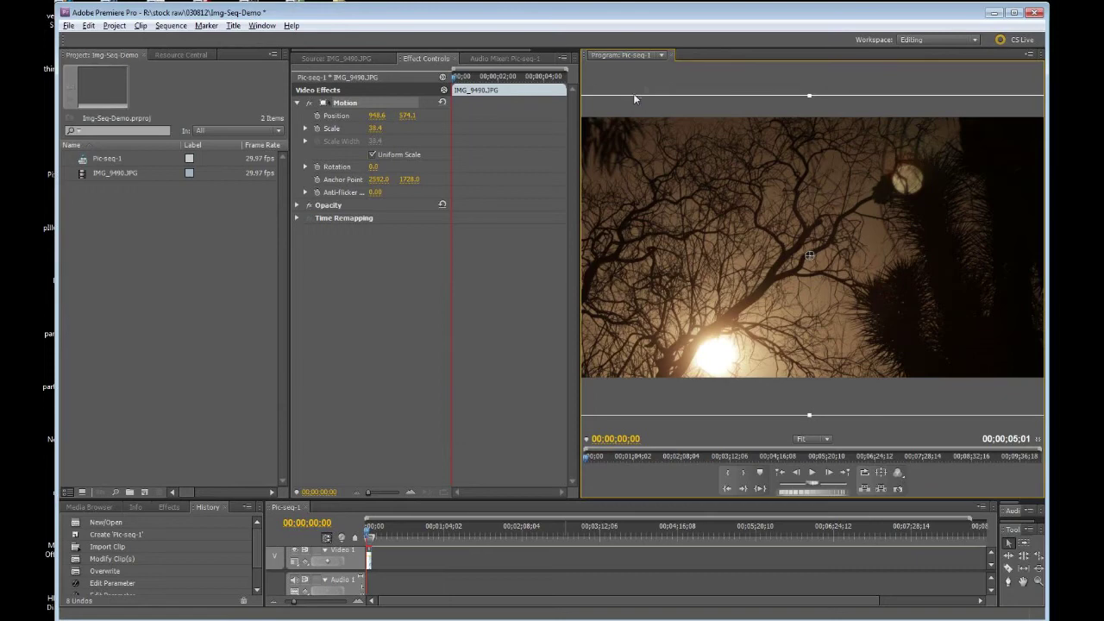
{"action": "left_click", "coordinate": [814, 439]}
{"action": "left_click", "coordinate": [819, 510]}
{"action": "left_click", "coordinate": [813, 439]}
{"action": "left_click", "coordinate": [821, 485]}
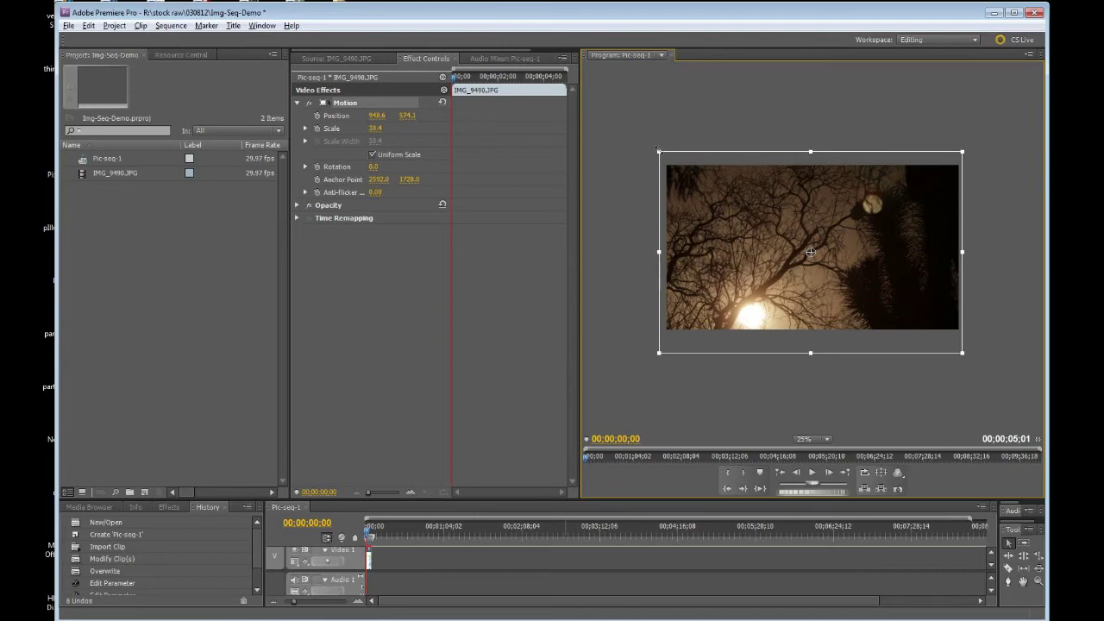
{"action": "mouse_move", "coordinate": [656, 145]}
{"action": "left_mouse_down"}
{"action": "mouse_move", "coordinate": [664, 129]}
{"action": "mouse_move", "coordinate": [595, 86]}
{"action": "mouse_move", "coordinate": [677, 159]}
{"action": "mouse_move", "coordinate": [665, 154]}
{"action": "left_mouse_up"}
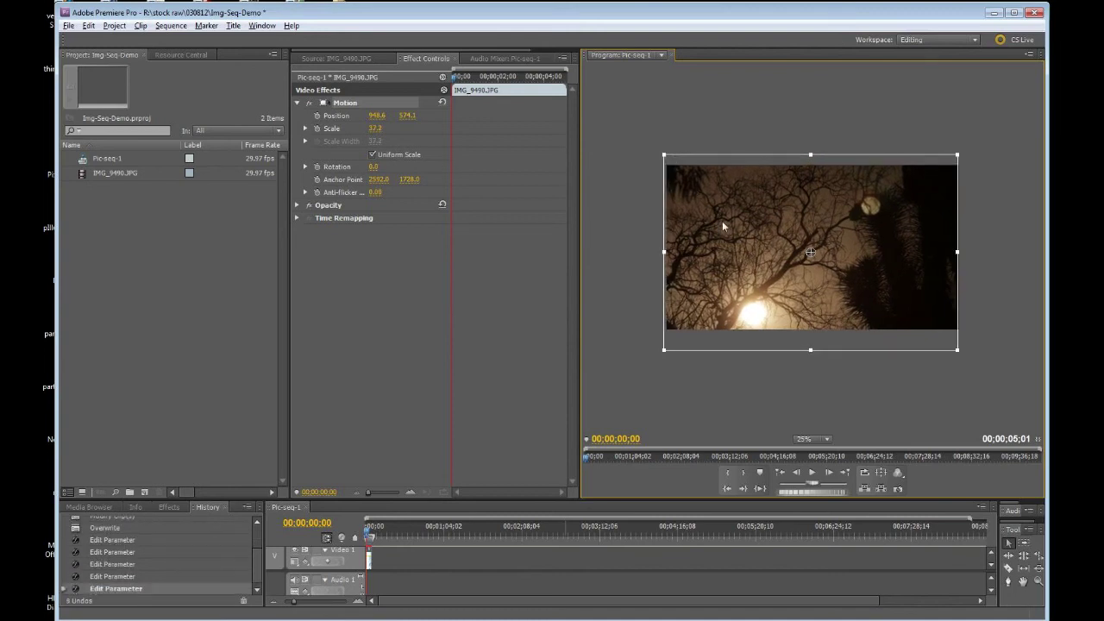
{"action": "left_click_drag", "start_coordinate": [725, 224], "coordinate": [724, 223]}
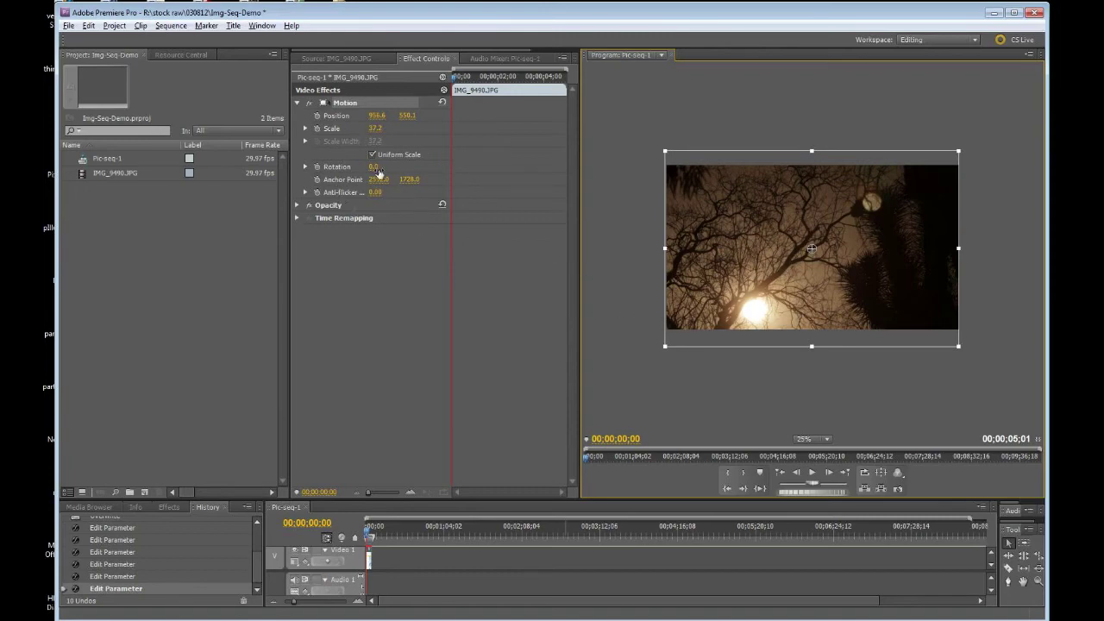
{"action": "left_click_drag", "start_coordinate": [374, 166], "coordinate": [494, 166]}
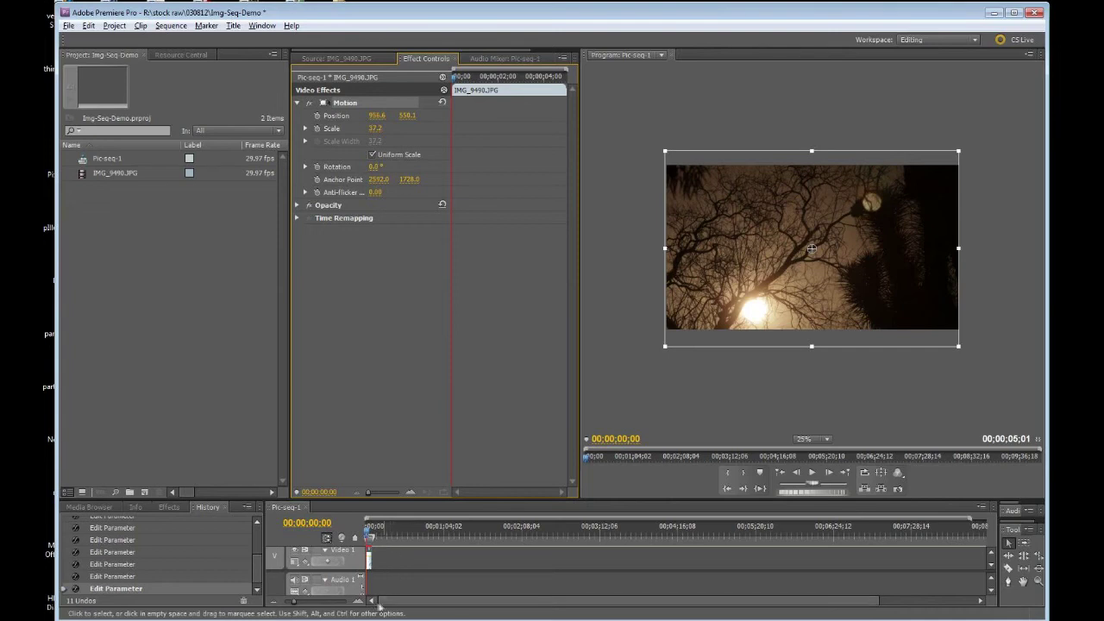
Keyframe the IMG_9490.JPG clip's Scale from 37.2 at 0;00 to 87.2 at 05;00, then preview it
{"action": "left_click", "coordinate": [294, 602]}
{"action": "left_click_drag", "start_coordinate": [295, 602], "coordinate": [330, 602]}
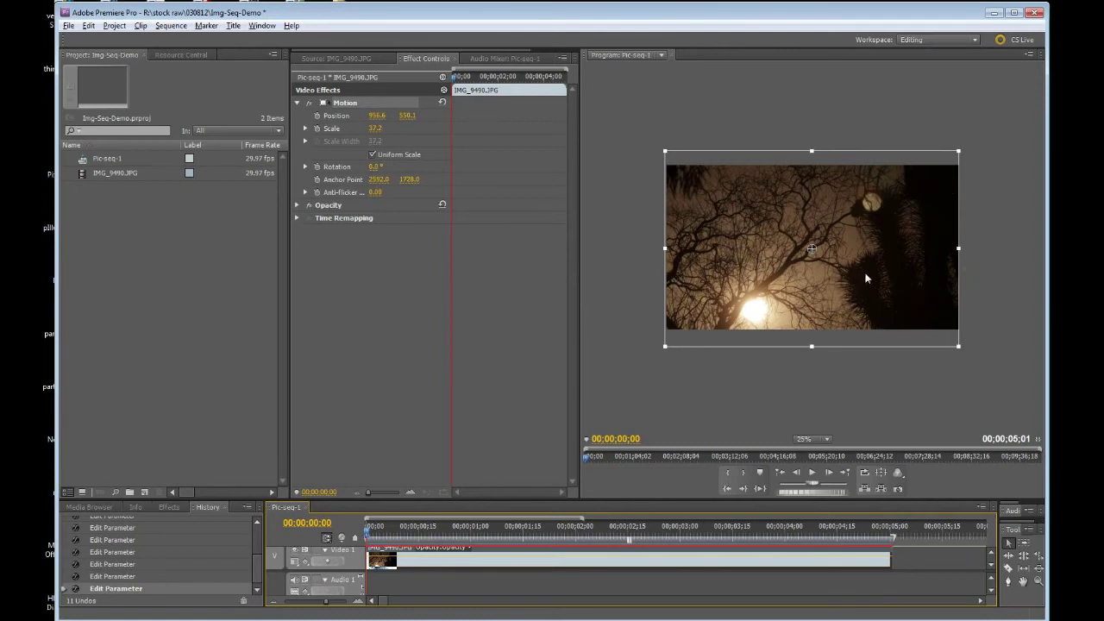
{"action": "left_click", "coordinate": [316, 128]}
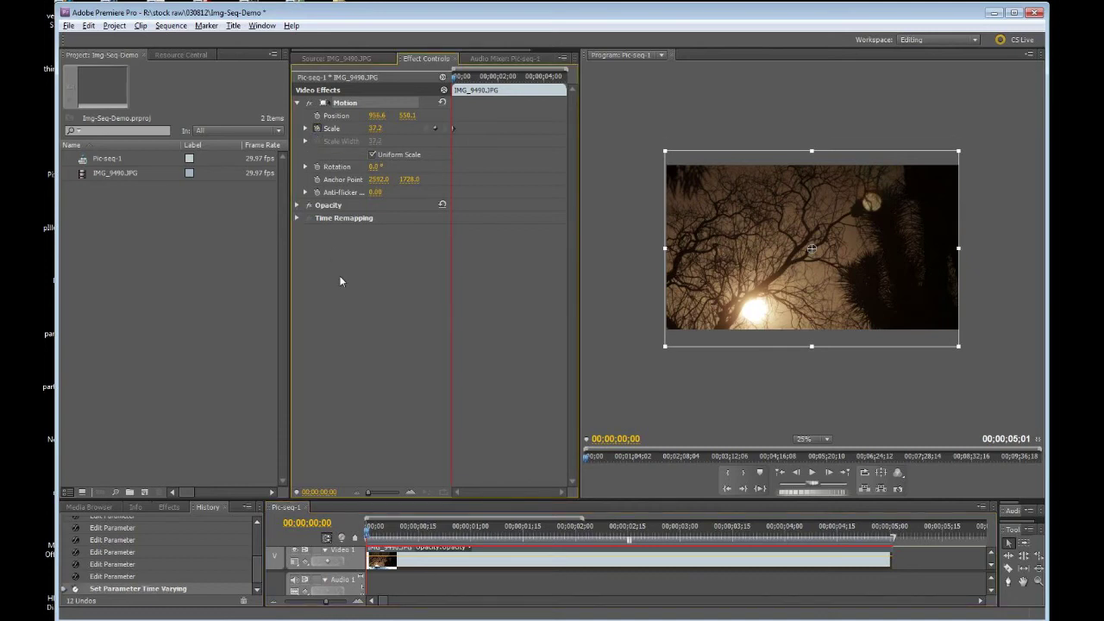
{"action": "left_click_drag", "start_coordinate": [370, 540], "coordinate": [892, 528]}
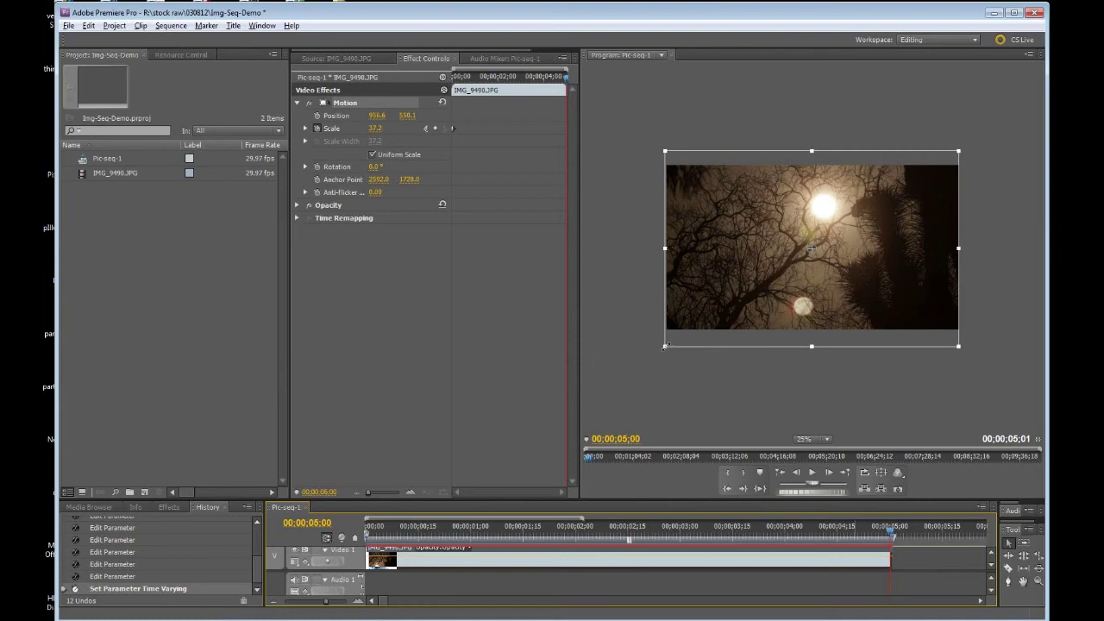
{"action": "left_click_drag", "start_coordinate": [664, 347], "coordinate": [502, 474]}
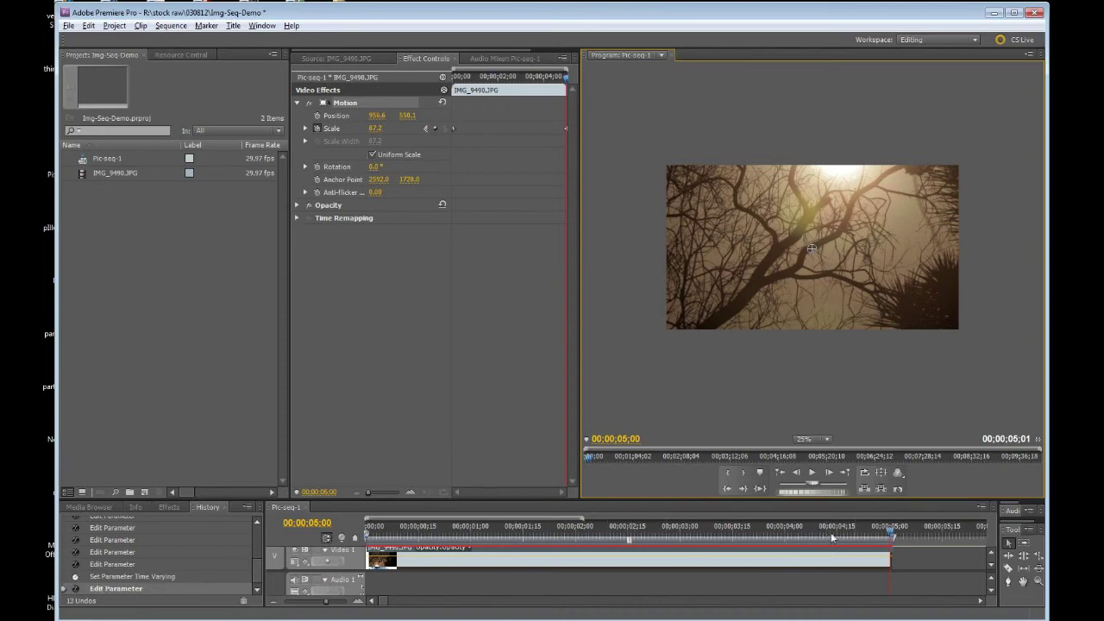
{"action": "left_click_drag", "start_coordinate": [892, 535], "coordinate": [409, 559]}
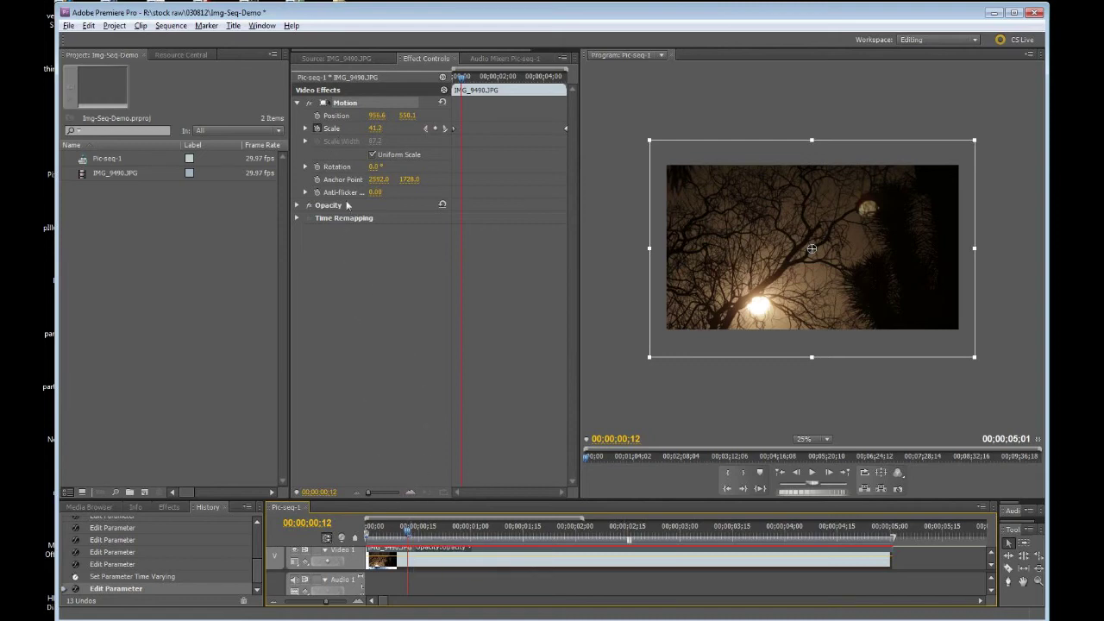
Set the clip's Scale to 37.5, delete all Scale keyframes, and nudge its position slightly
{"action": "left_click", "coordinate": [385, 128]}
{"action": "type", "text": "37.5"}
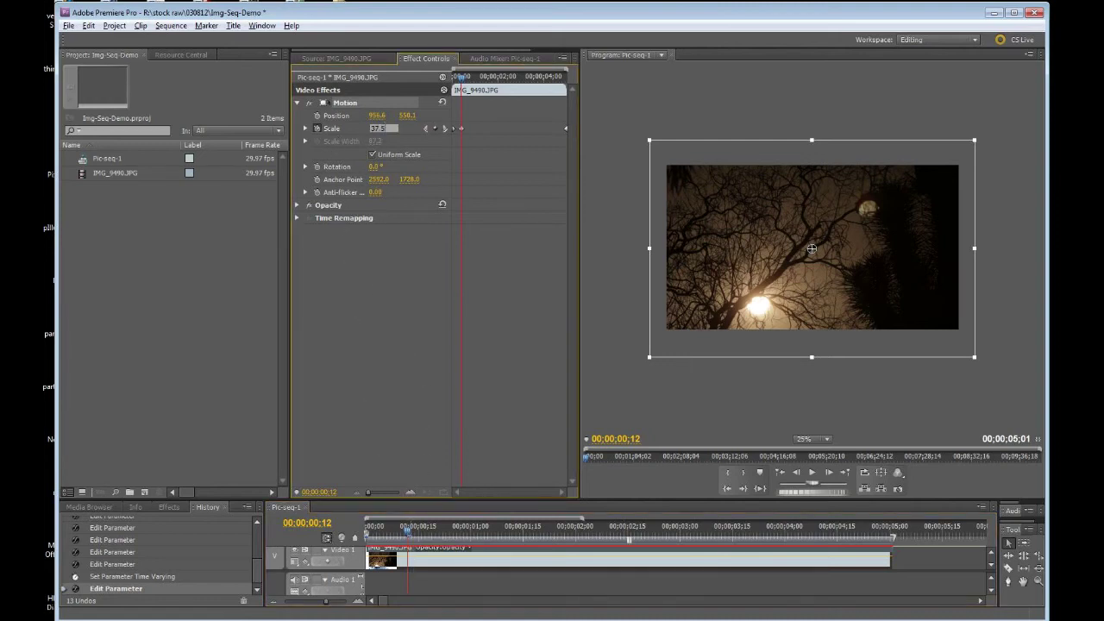
{"action": "key", "text": "Return"}
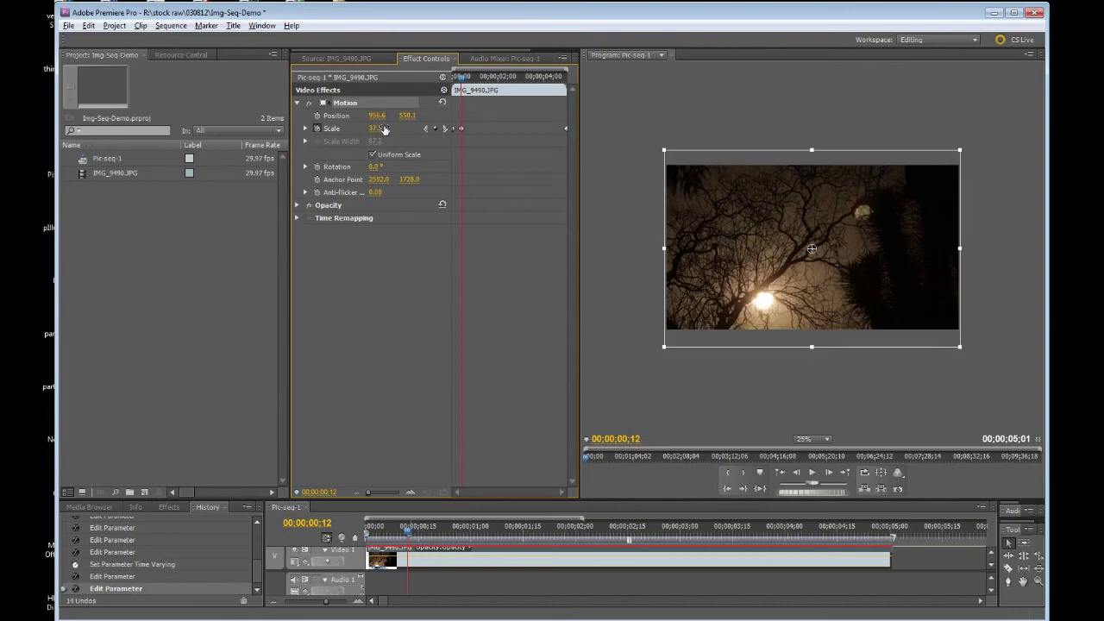
{"action": "left_click", "coordinate": [318, 128]}
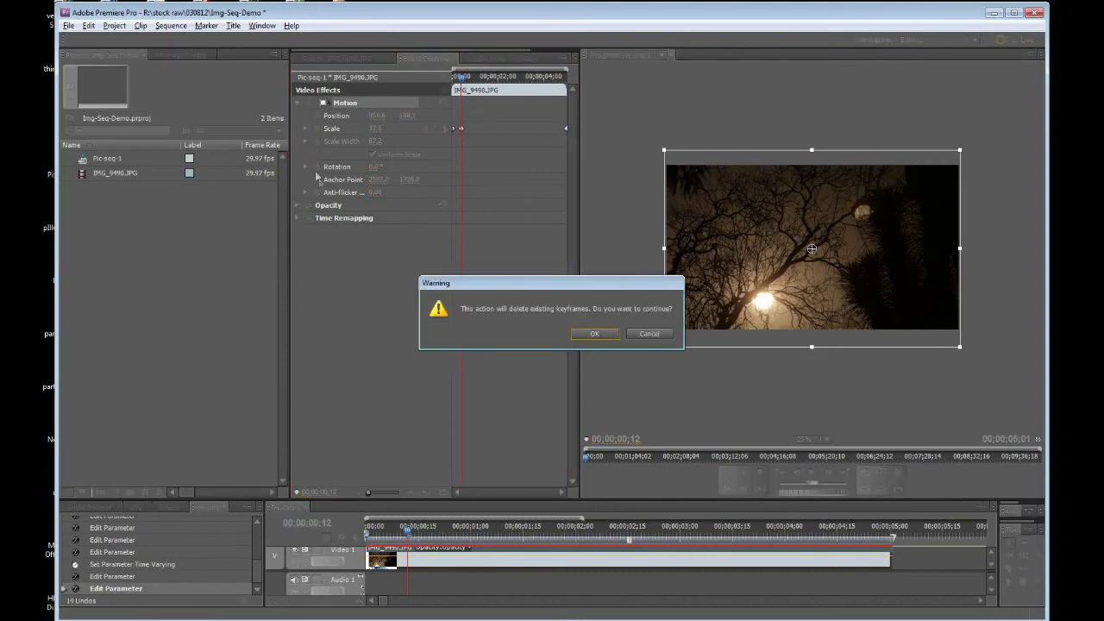
{"action": "left_click", "coordinate": [595, 333]}
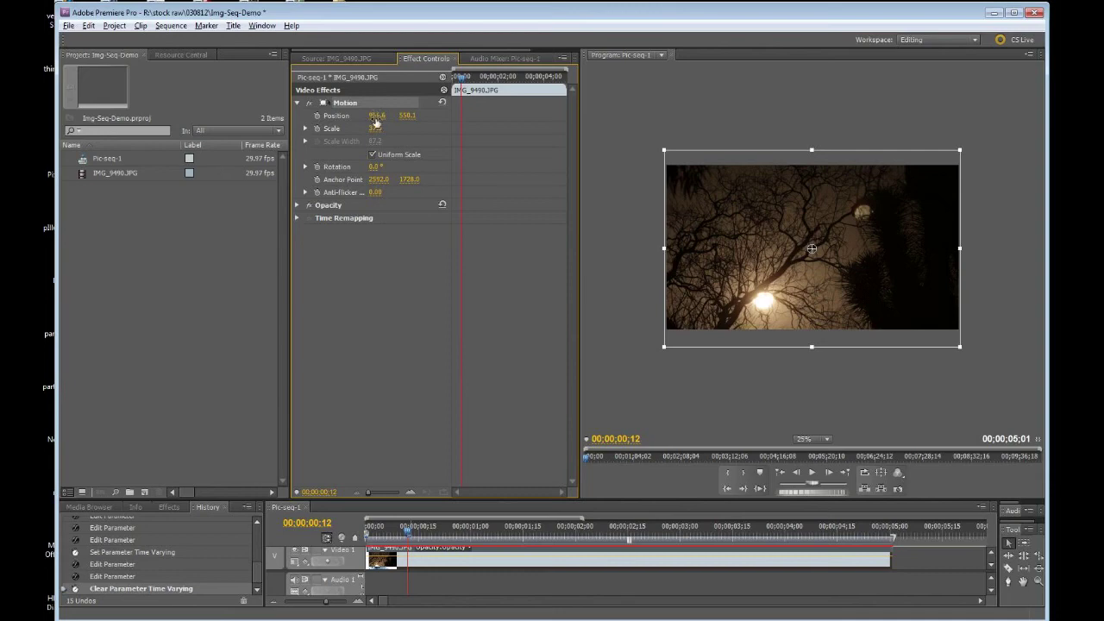
{"action": "mouse_move", "coordinate": [716, 240]}
{"action": "left_mouse_down"}
{"action": "mouse_move", "coordinate": [729, 195]}
{"action": "mouse_move", "coordinate": [717, 162]}
{"action": "mouse_move", "coordinate": [675, 243]}
{"action": "mouse_move", "coordinate": [704, 255]}
{"action": "mouse_move", "coordinate": [720, 240]}
{"action": "left_mouse_up"}
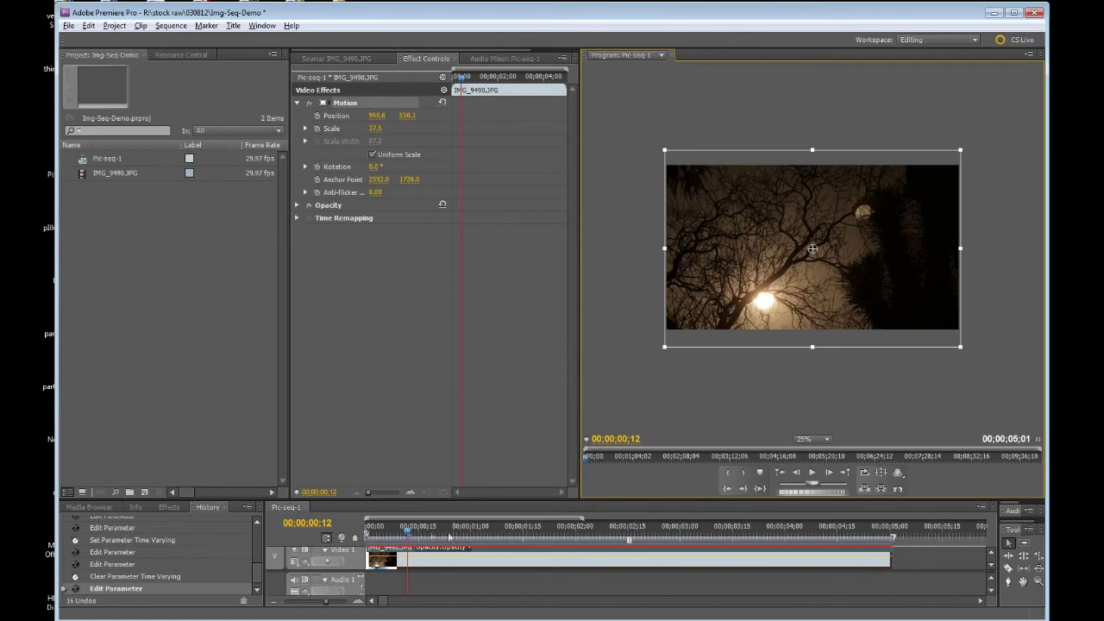
{"action": "mouse_move", "coordinate": [623, 539]}
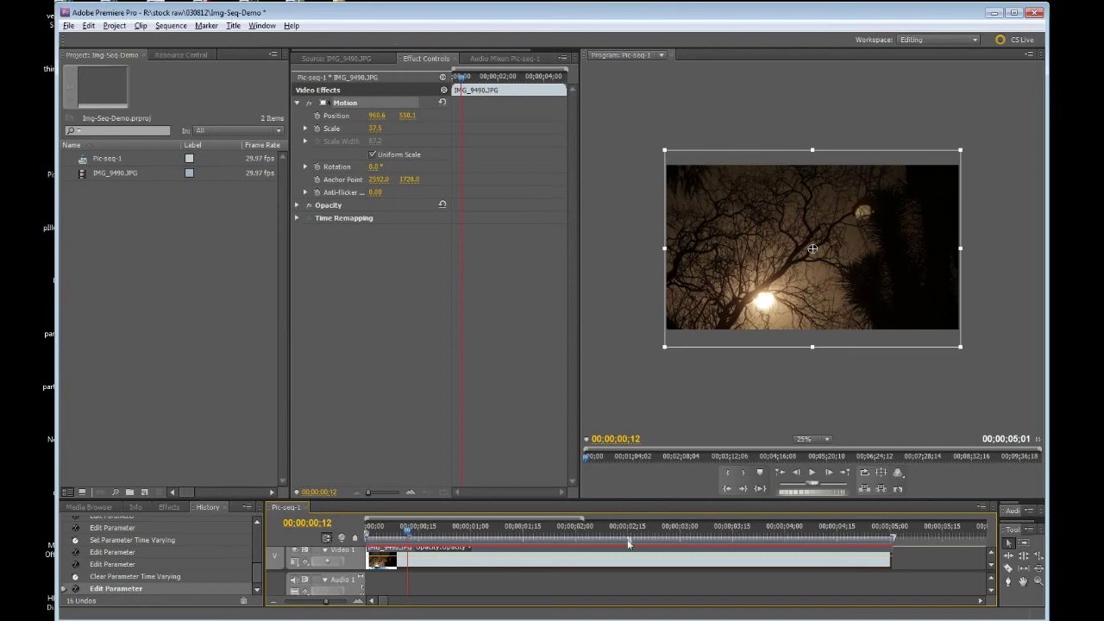
{"action": "key", "text": "ctrl+m"}
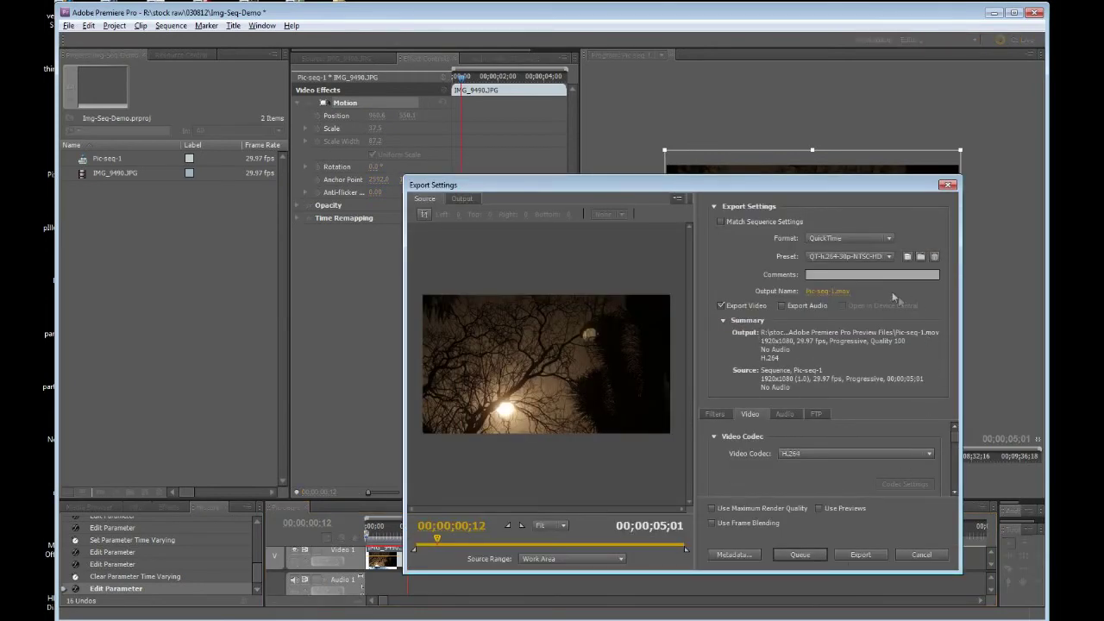
{"action": "left_click", "coordinate": [889, 256]}
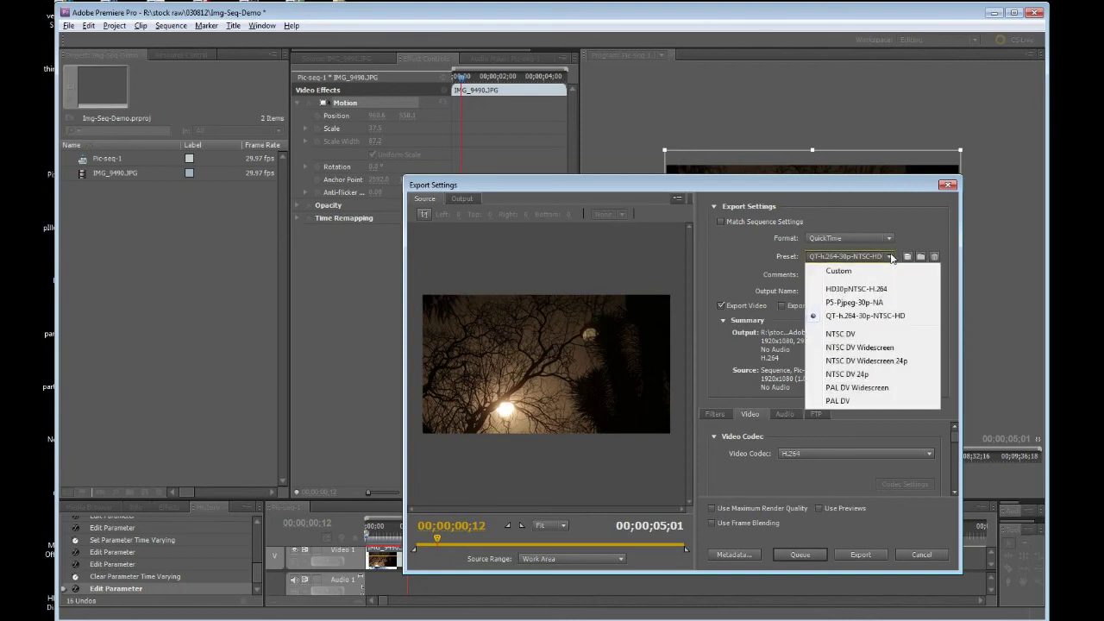
{"action": "left_click", "coordinate": [891, 257]}
{"action": "left_click", "coordinate": [890, 240]}
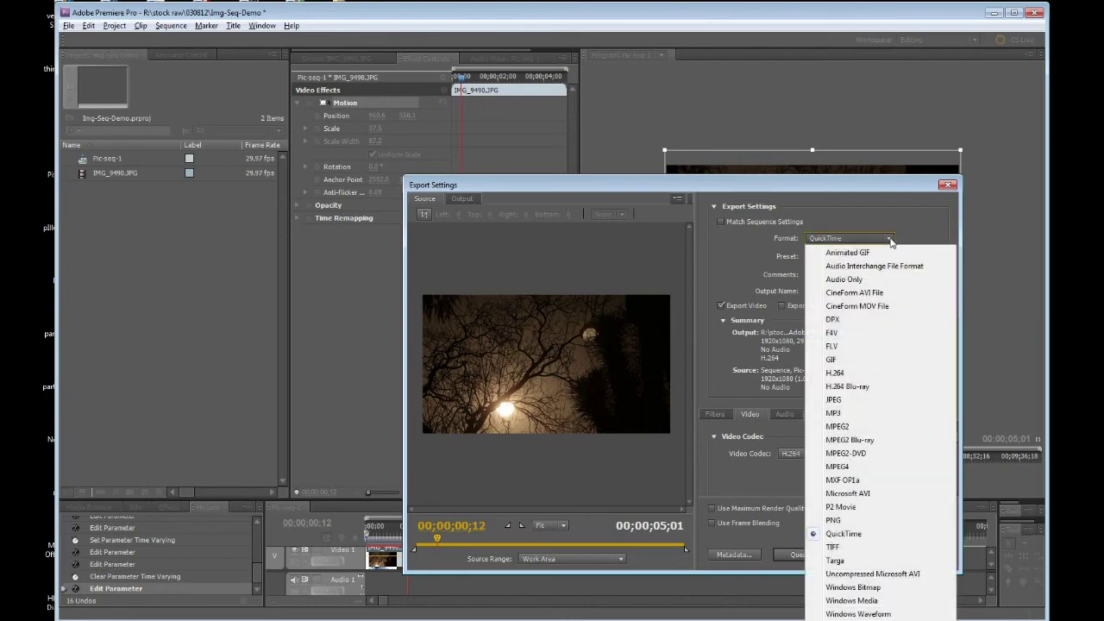
{"action": "left_click", "coordinate": [891, 241]}
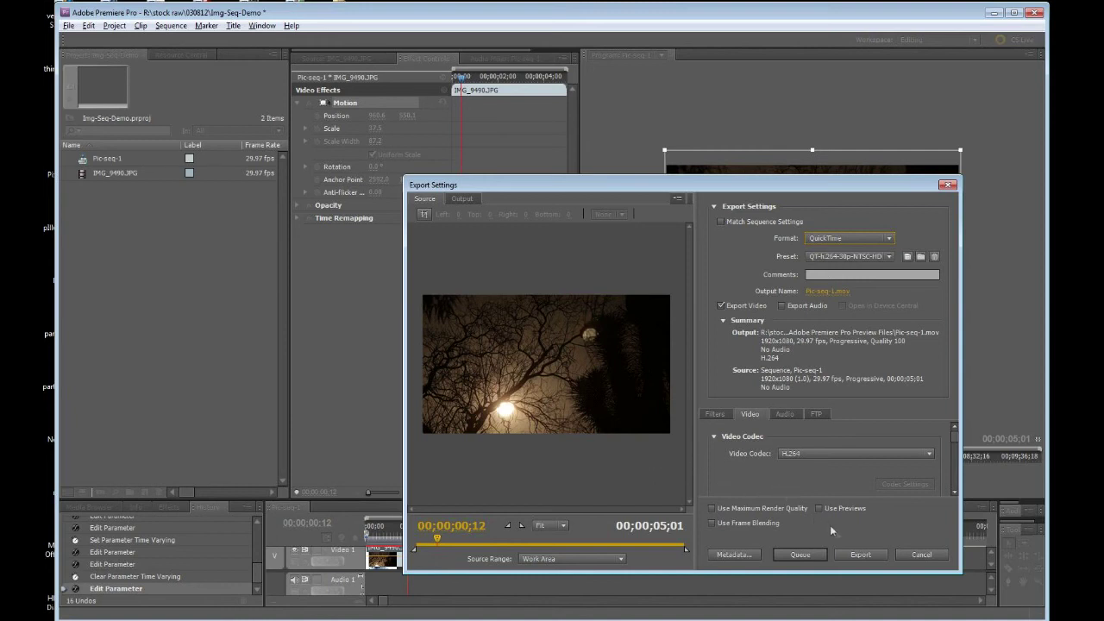
{"action": "left_click", "coordinate": [922, 554]}
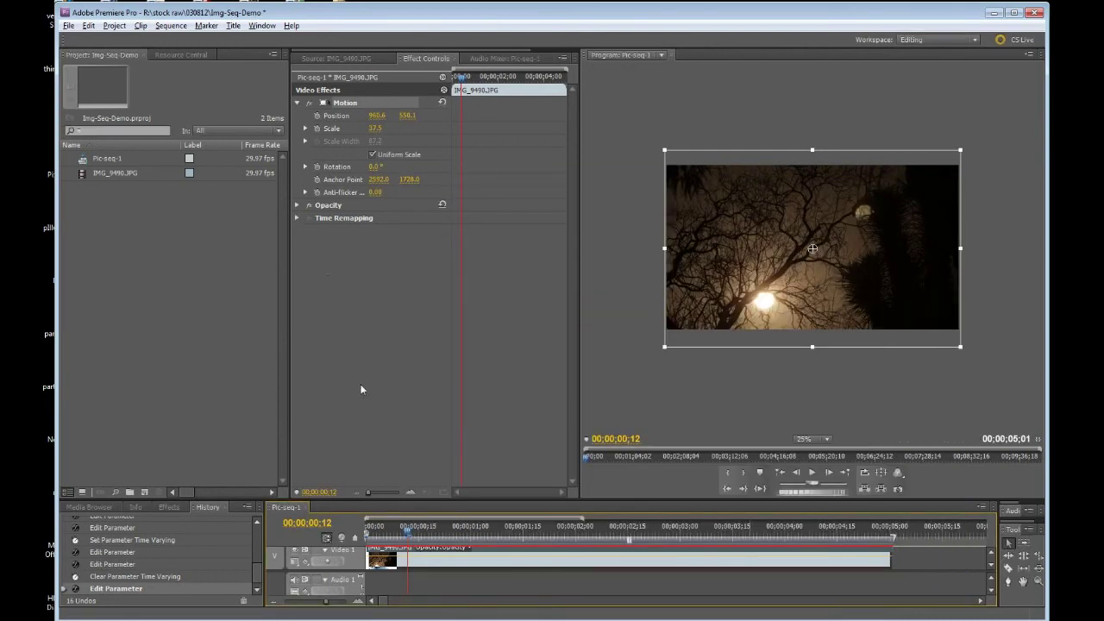
Expand the clip's Opacity settings, then bring up the Import dialog from the Project panel
{"action": "left_click", "coordinate": [298, 205]}
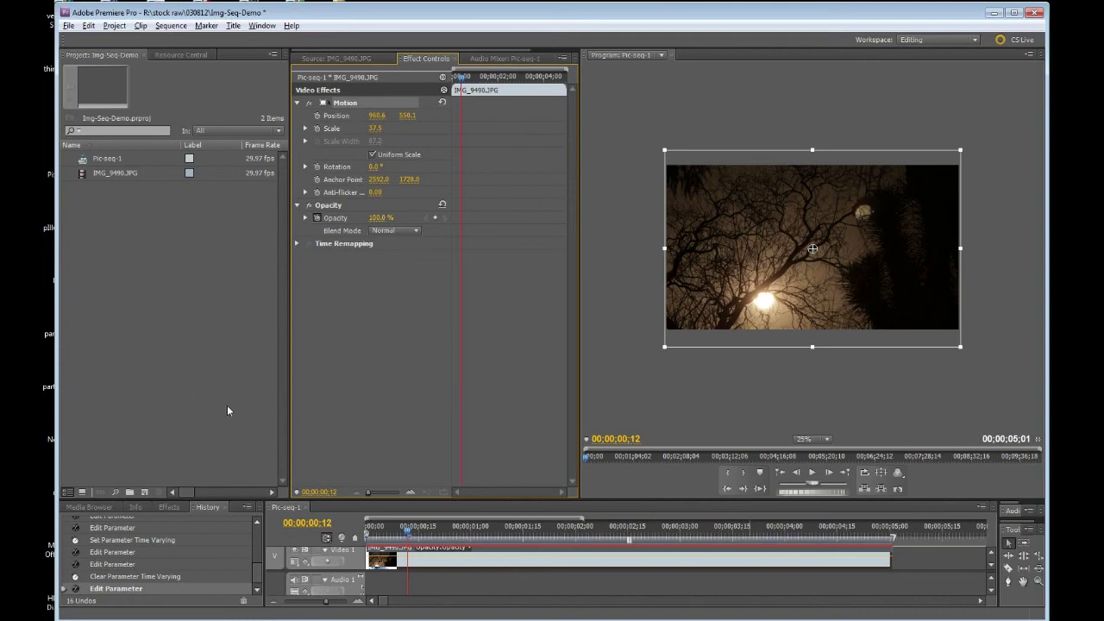
{"action": "double_click", "coordinate": [148, 290]}
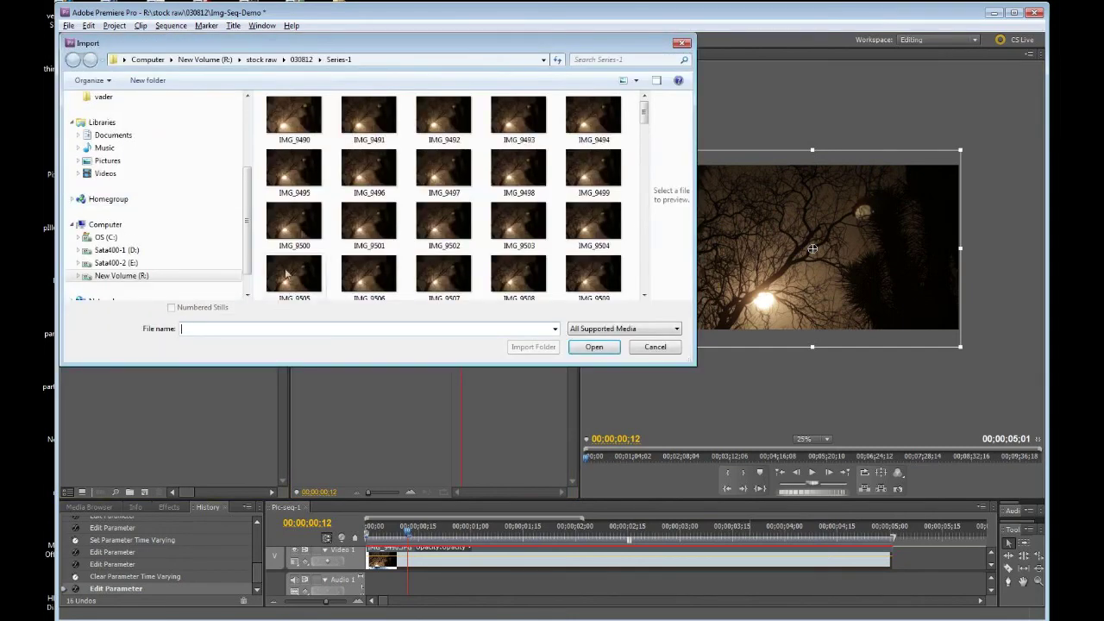
Select the first IMG_9490 still, then cancel the Import dialog without importing anything
{"action": "left_click", "coordinate": [291, 115]}
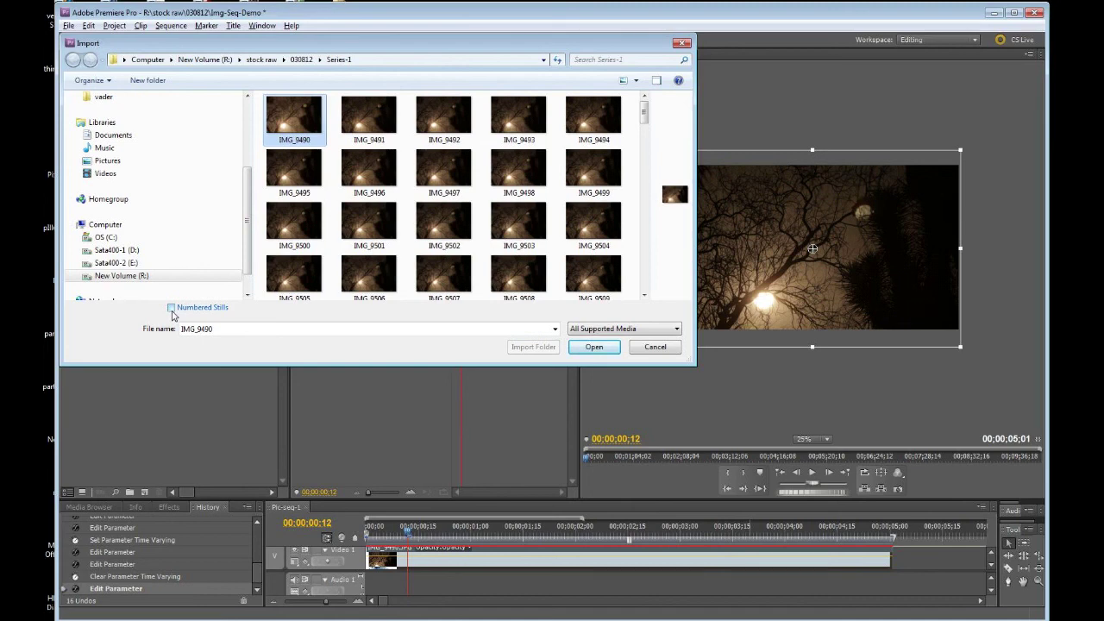
{"action": "left_click", "coordinate": [651, 348]}
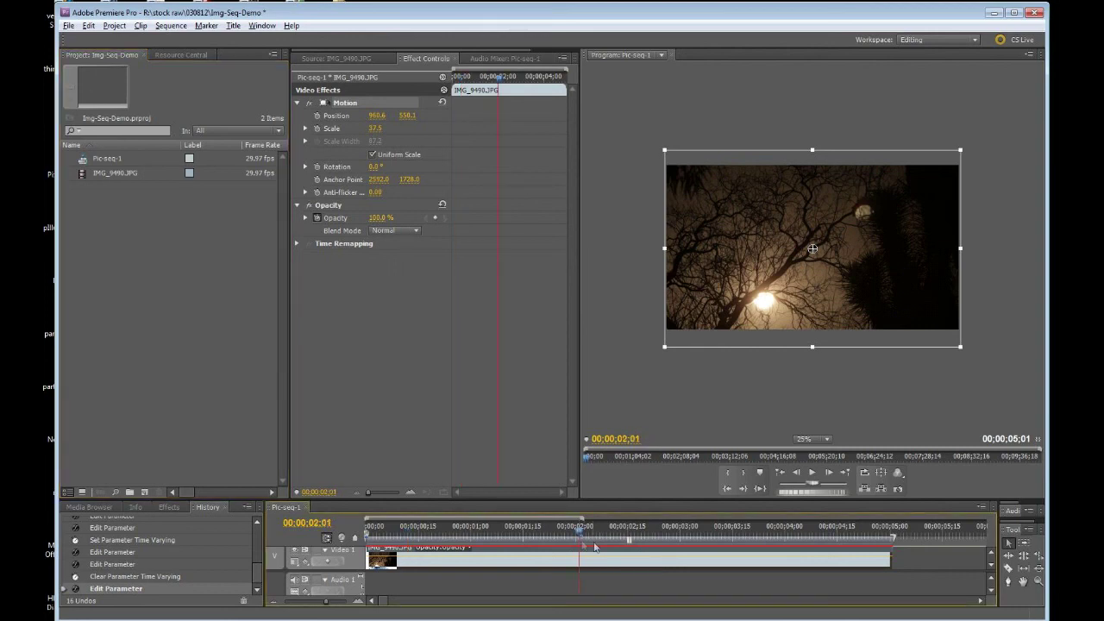
Queue Pic-seq-1 in Media Encoder as a QuickTime movie with the QT-h.264 preset
{"action": "left_click", "coordinate": [581, 544]}
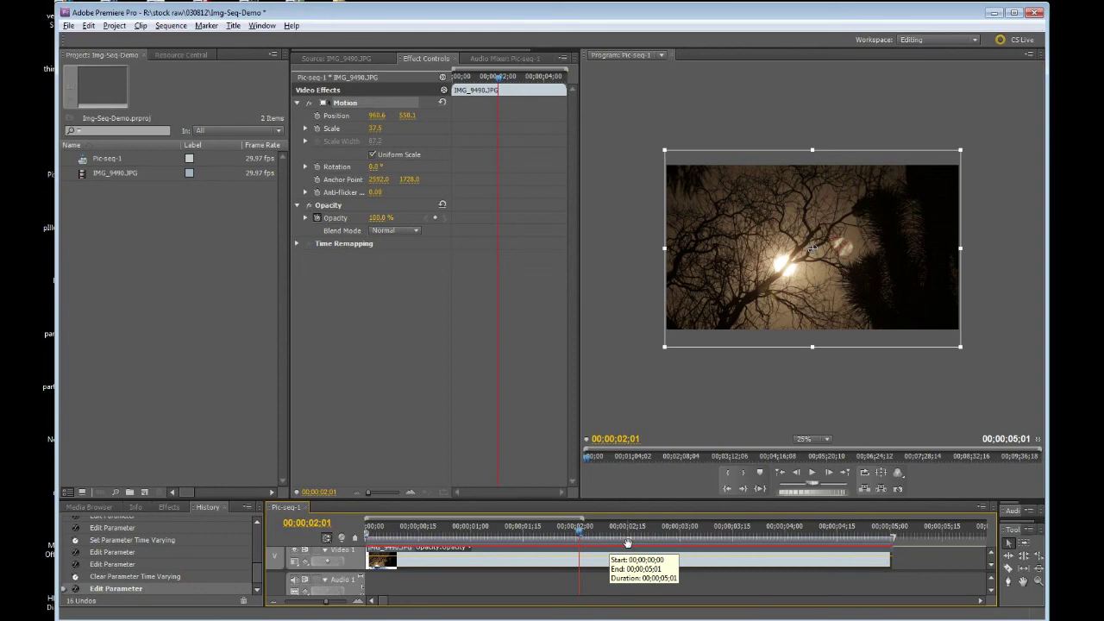
{"action": "key", "text": "ctrl+m"}
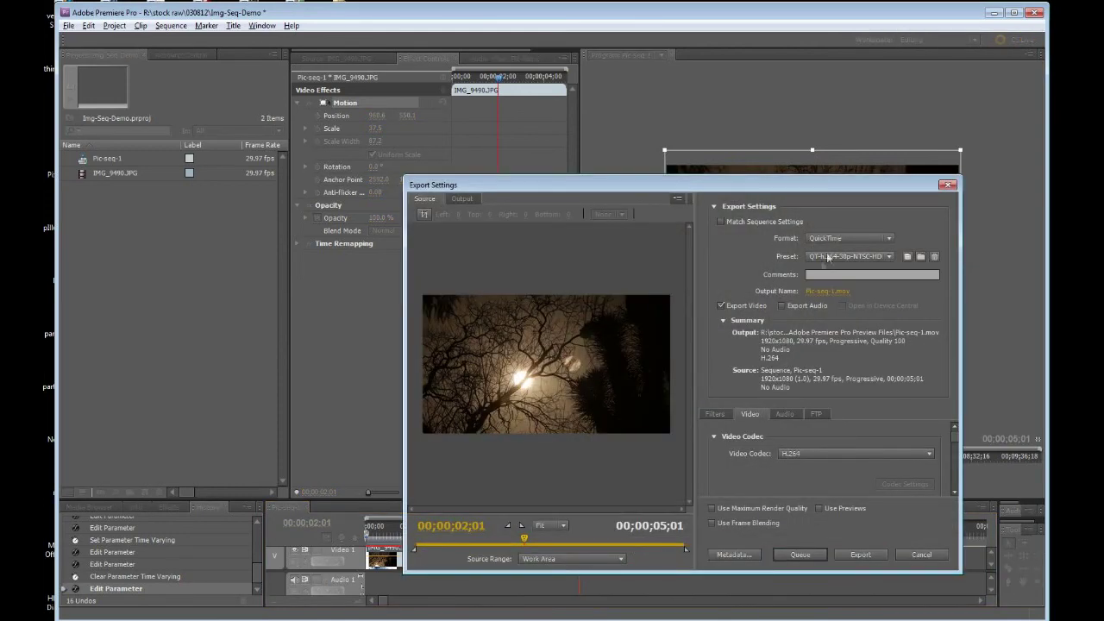
{"action": "left_click", "coordinate": [809, 556]}
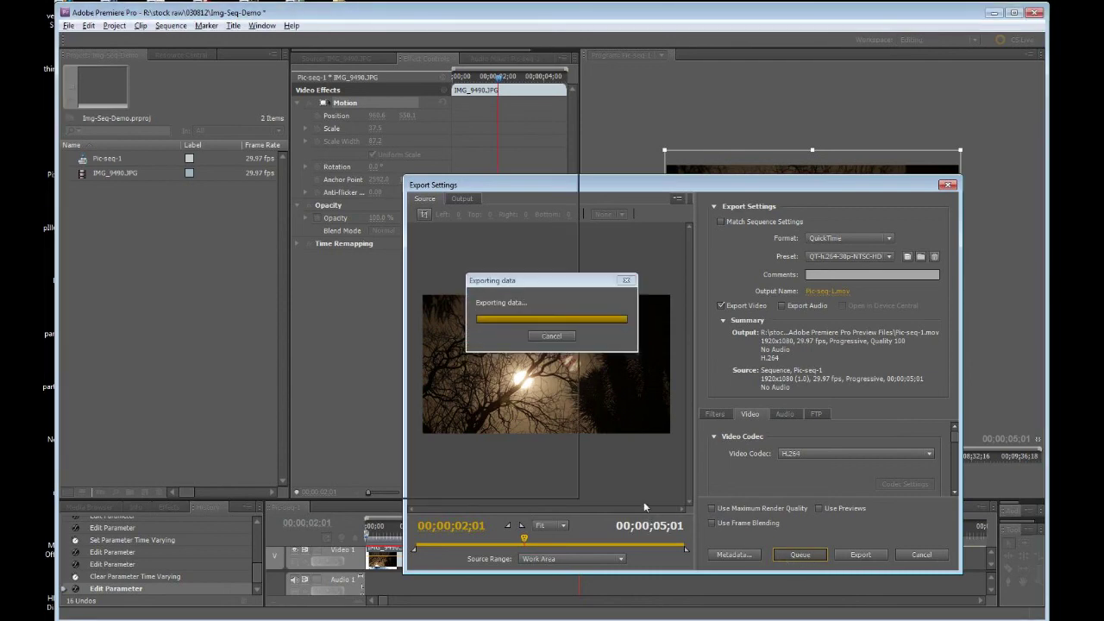